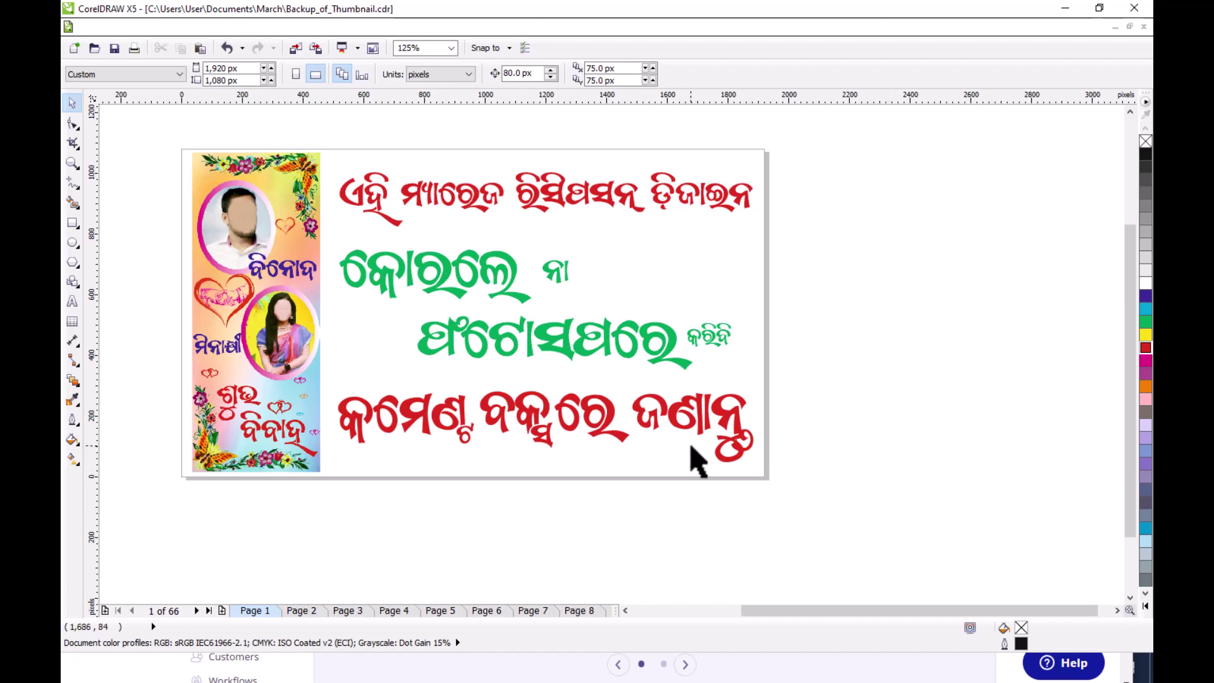
- Leave the Odia thumbnail design and start a new blank A4 portrait document, Untitled-1
scroll(579, 461, "up", 2)
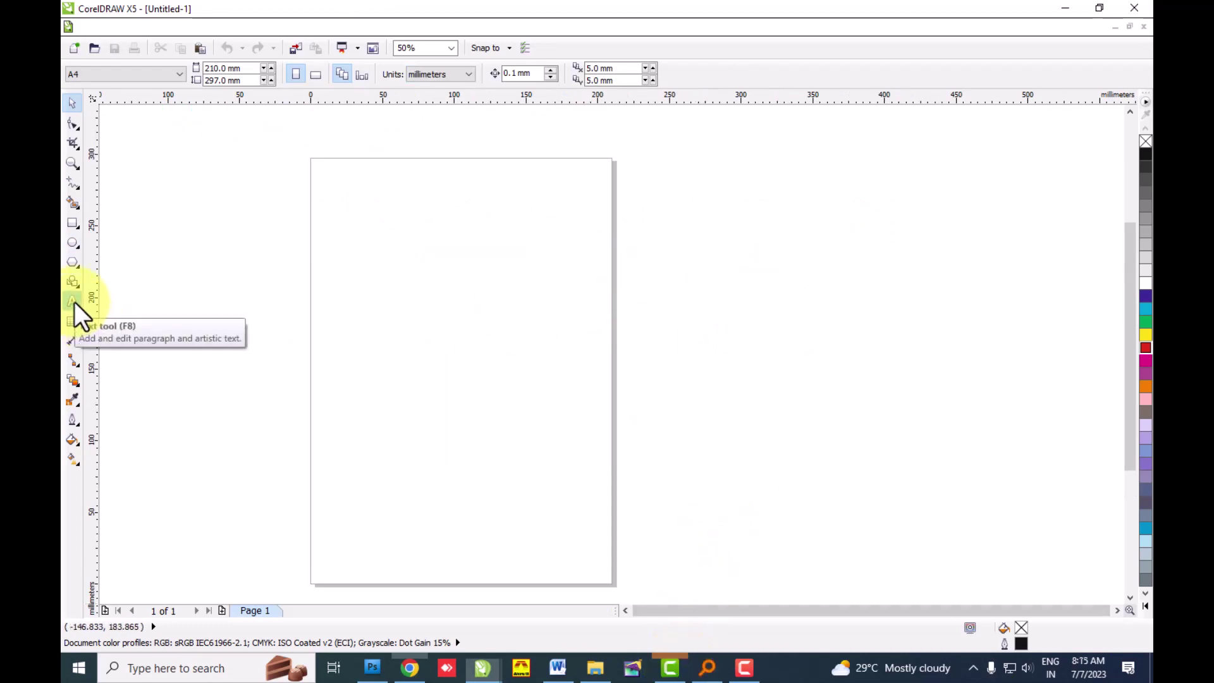
- Add artistic text 'srewl' to the page and select it
left_click(73, 301)
left_click(337, 267)
type("srewl")
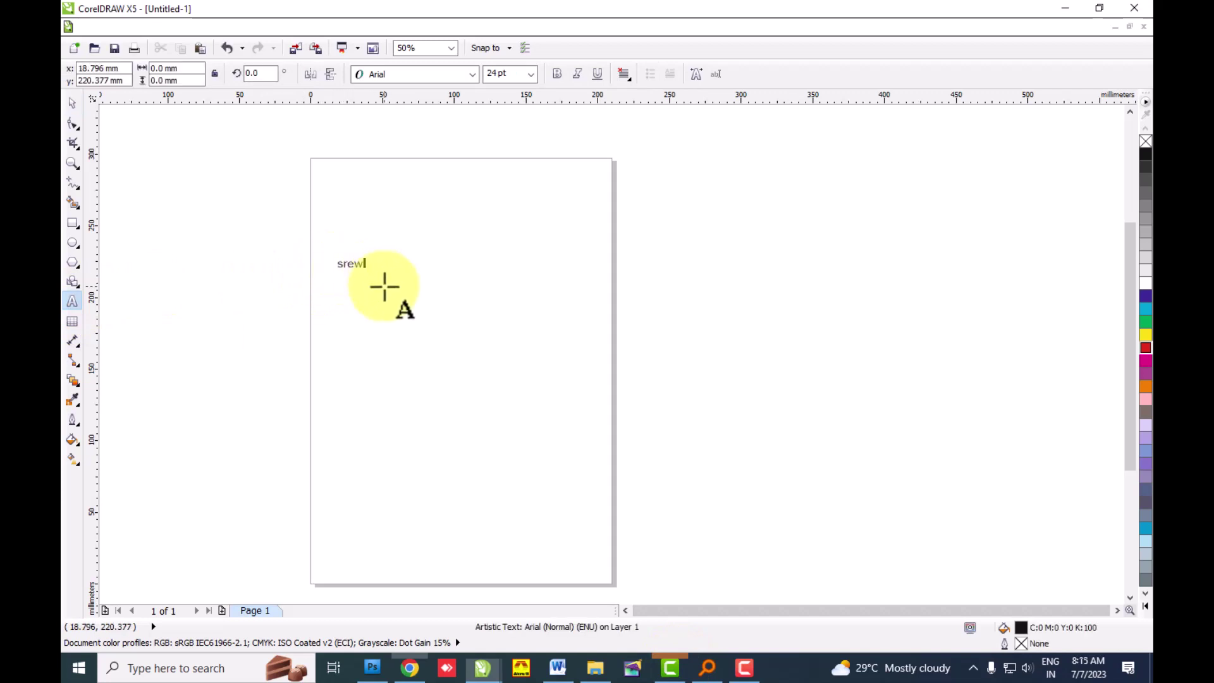
left_click(72, 103)
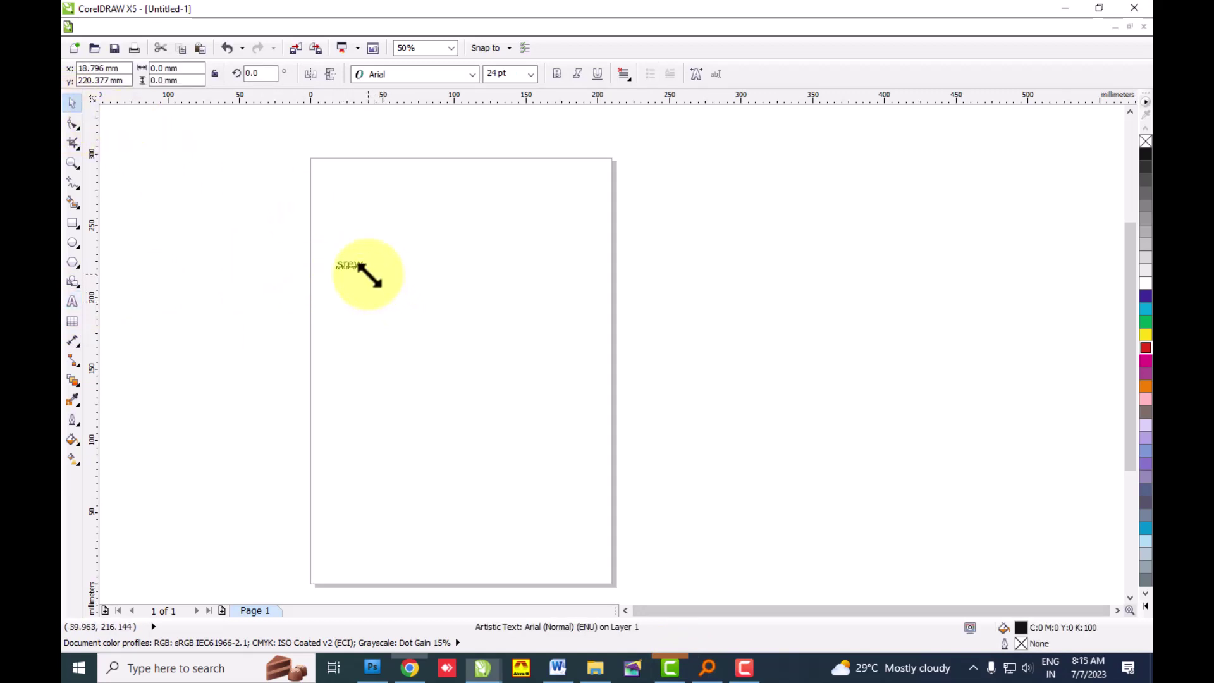
- Enlarge the text to about 95 pt and set it in the CFT 06 MANOJ font
left_click_drag(369, 275, 434, 312)
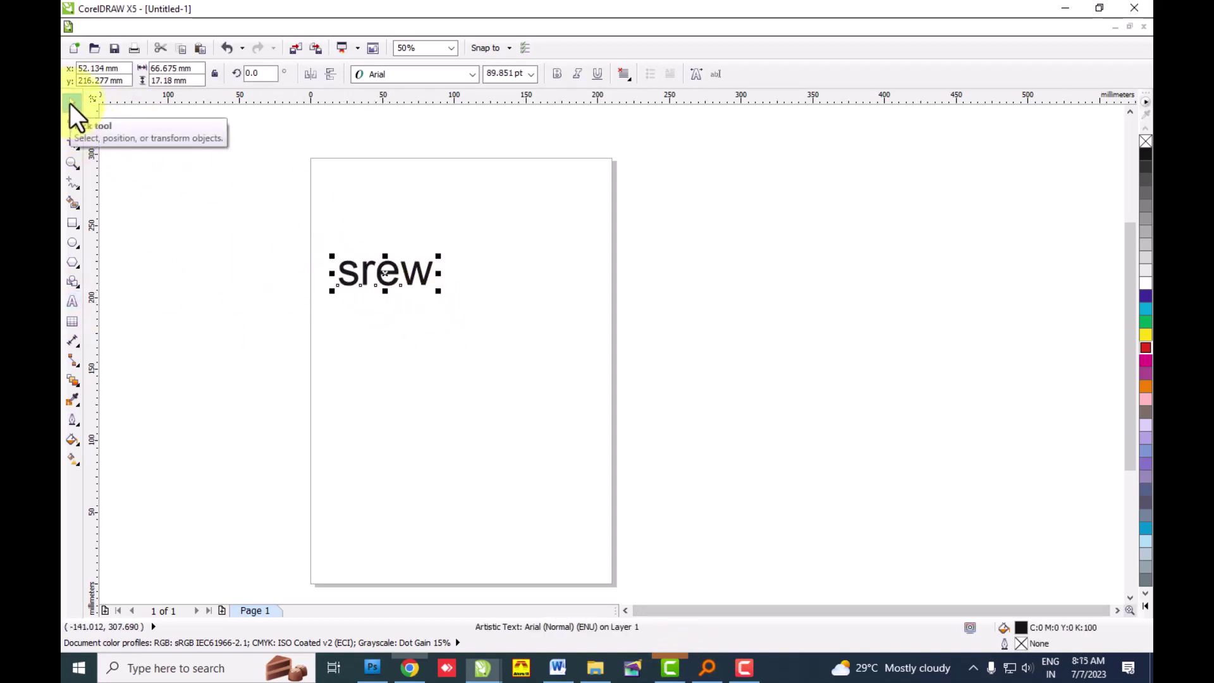
left_click_drag(441, 292, 445, 293)
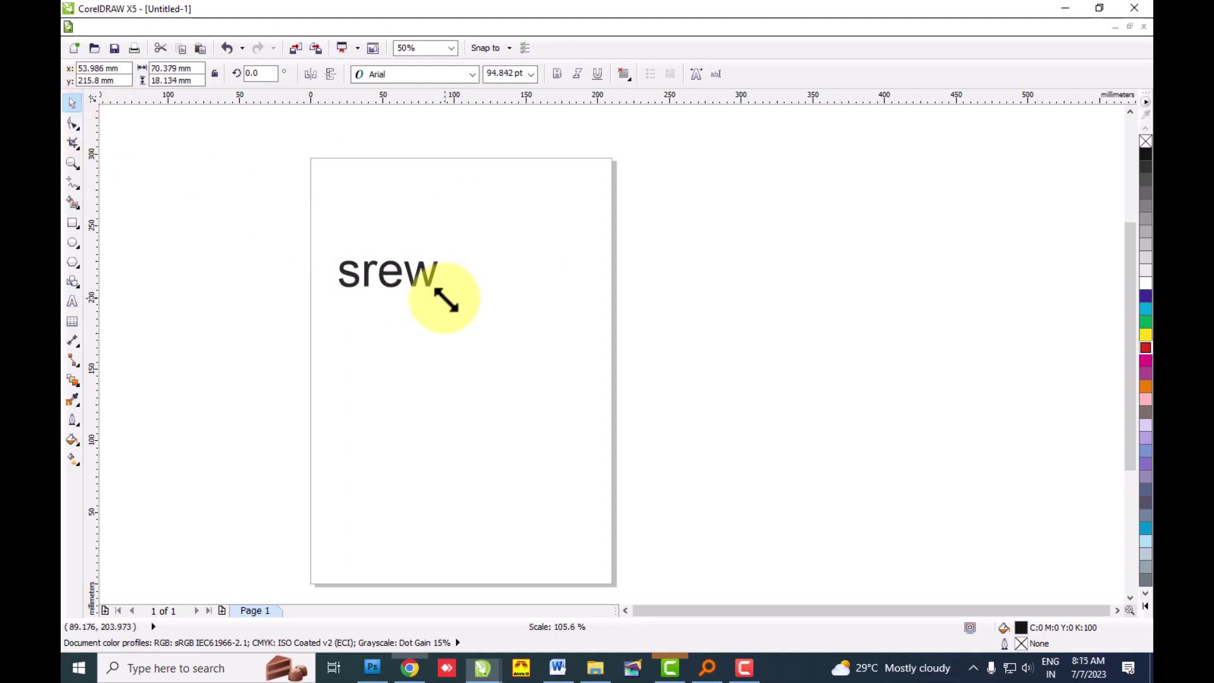
left_click(455, 74)
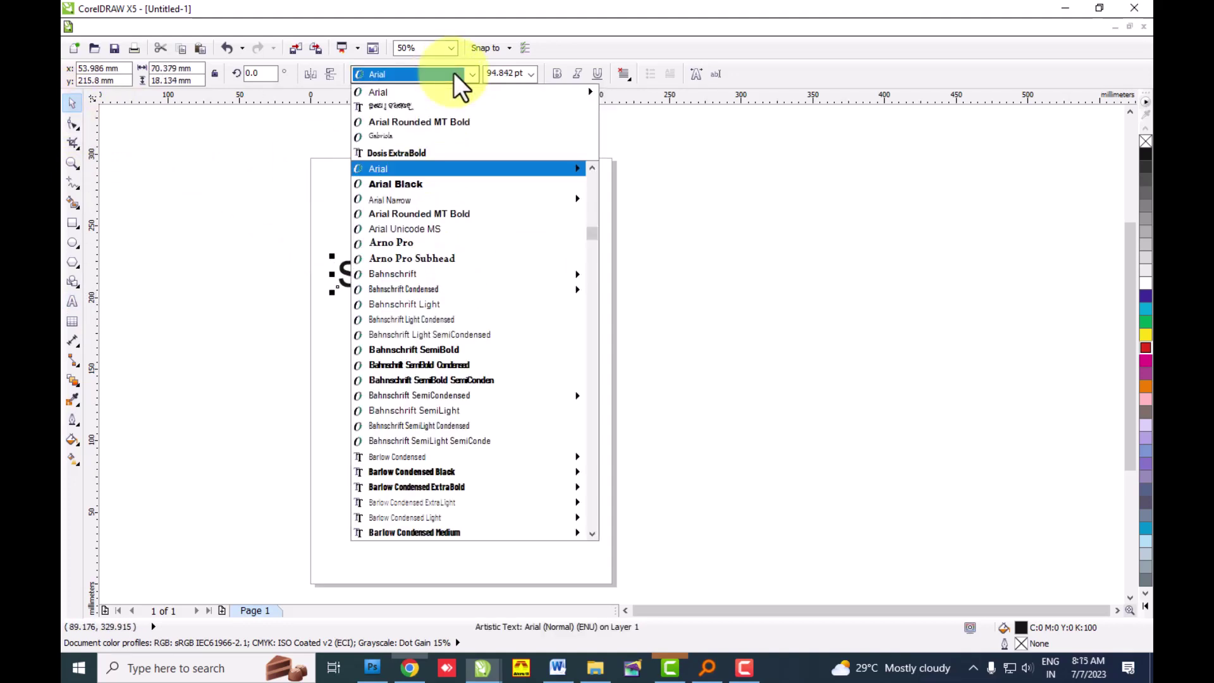
left_click(404, 108)
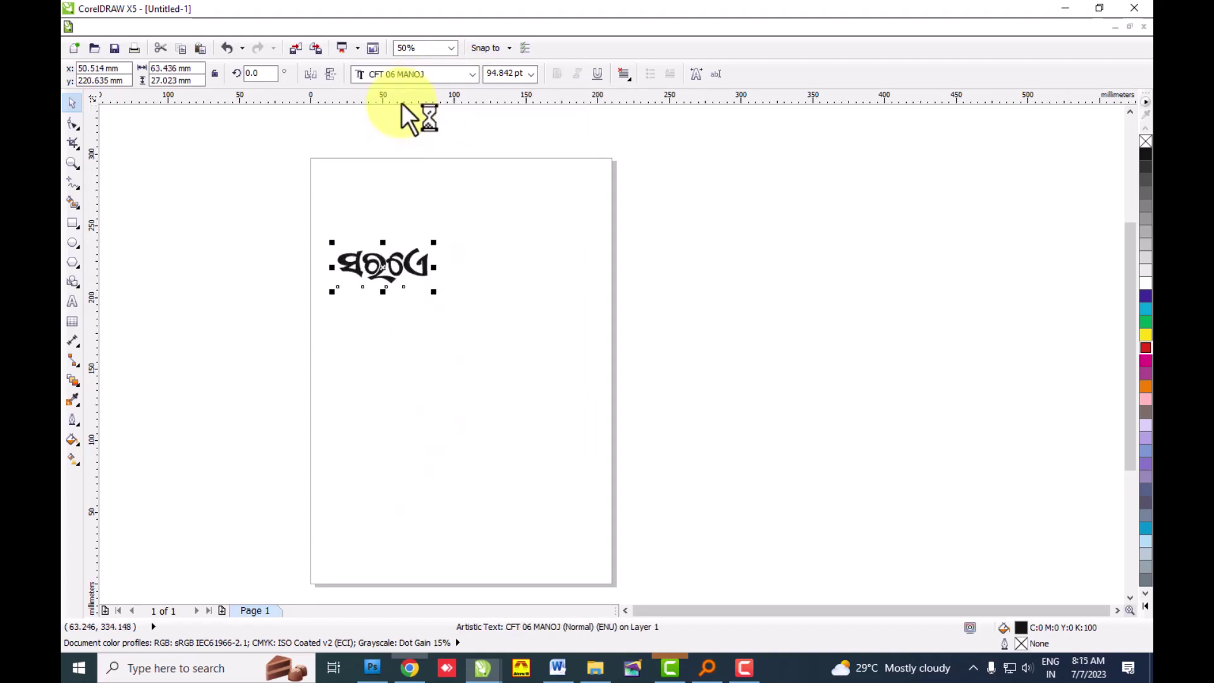
- Replace all the text's characters with the two-letter Odia cluster 'gc'
scroll(412, 270, "up", 2)
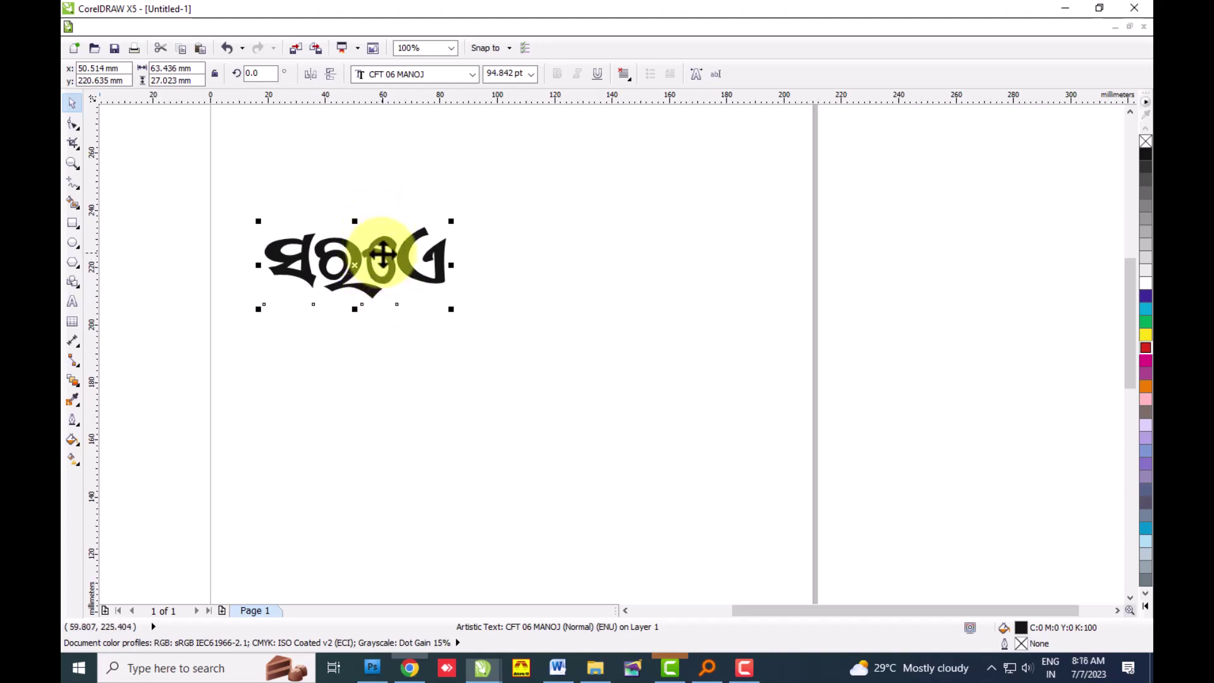
double_click(382, 255)
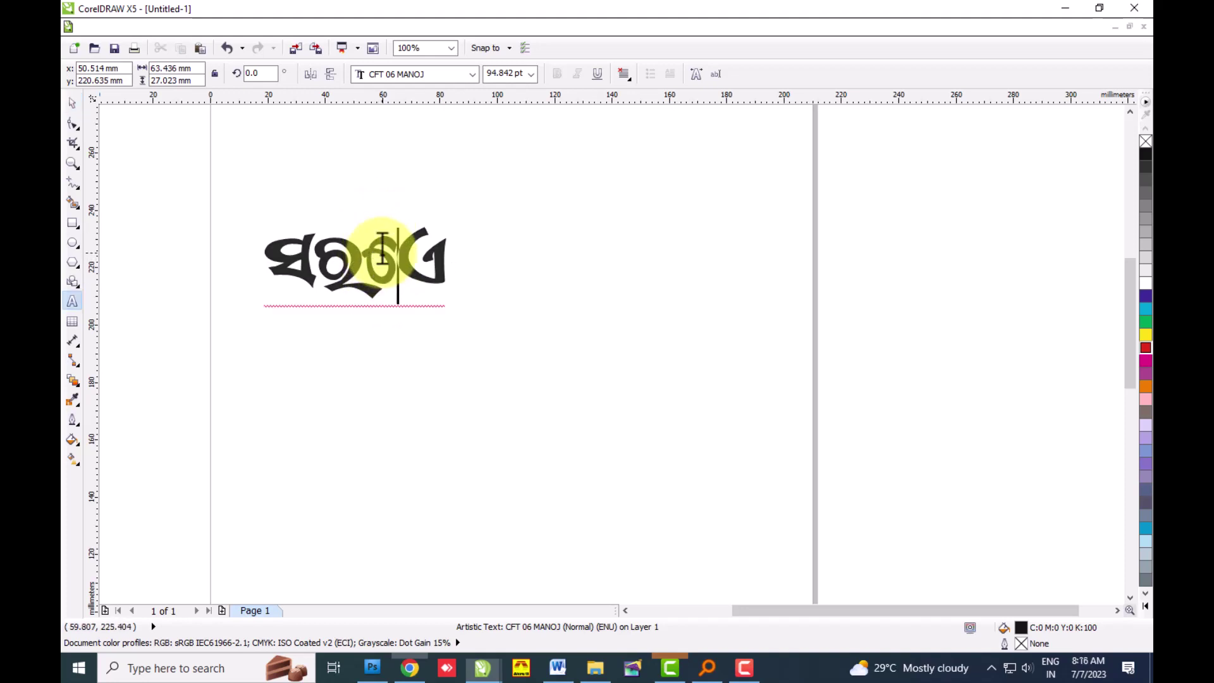
key("ctrl+a")
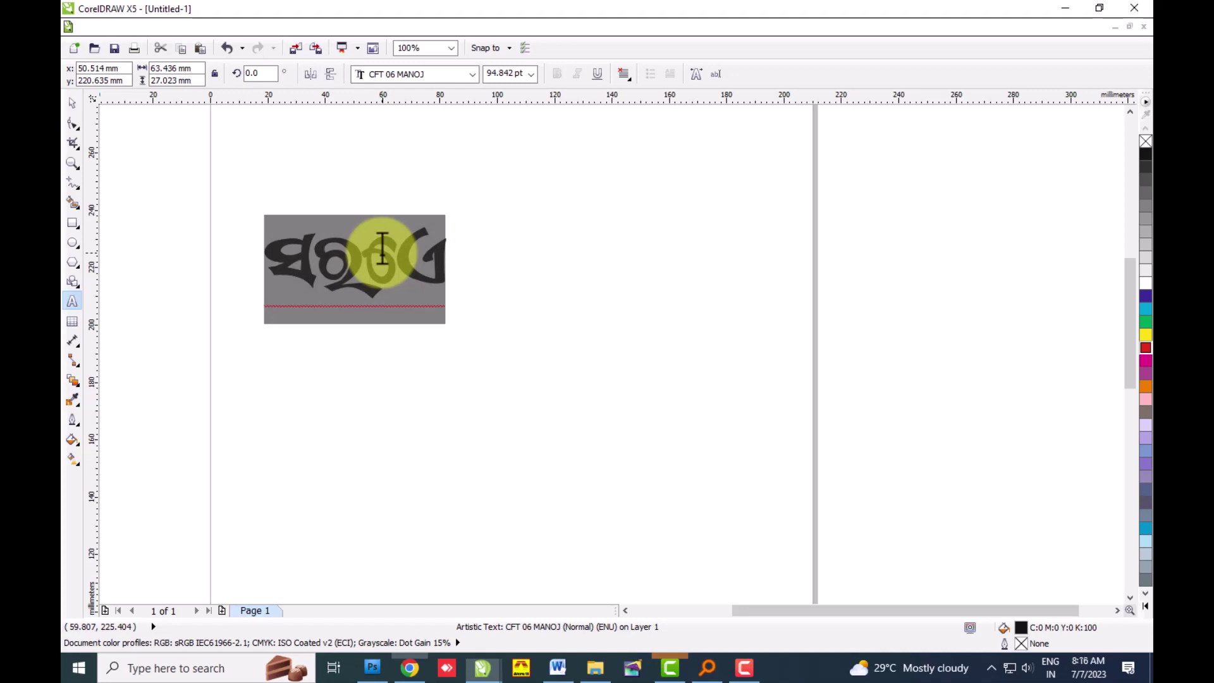
type("g")
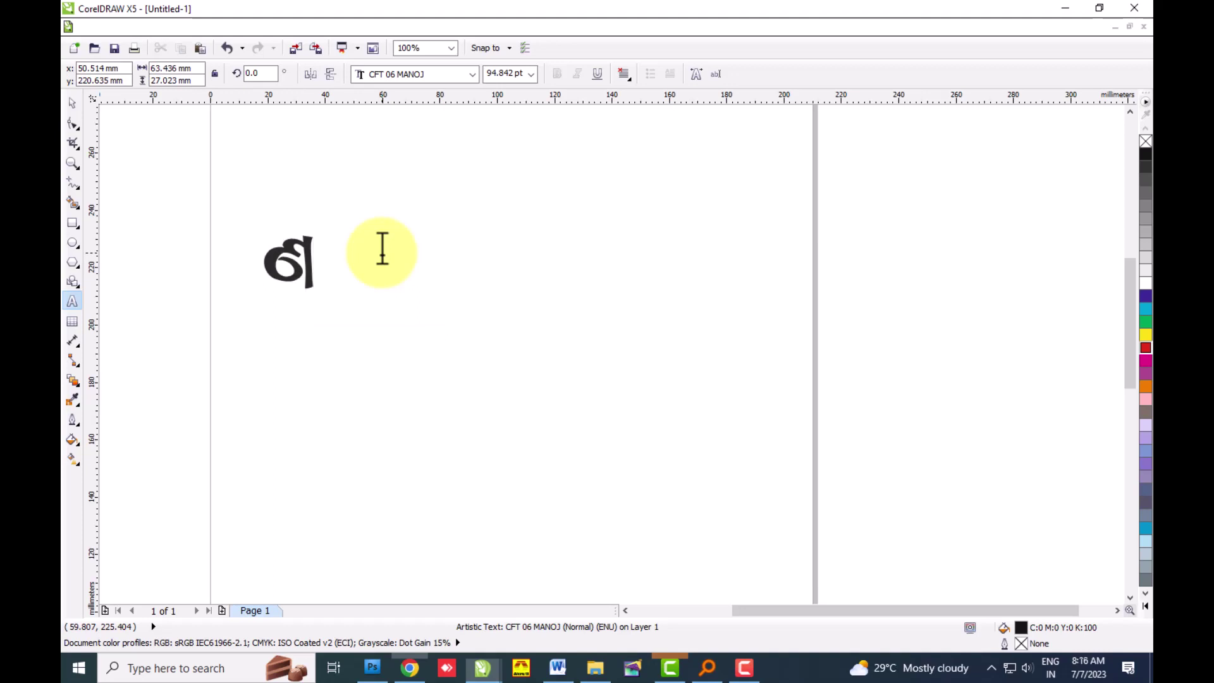
type("c")
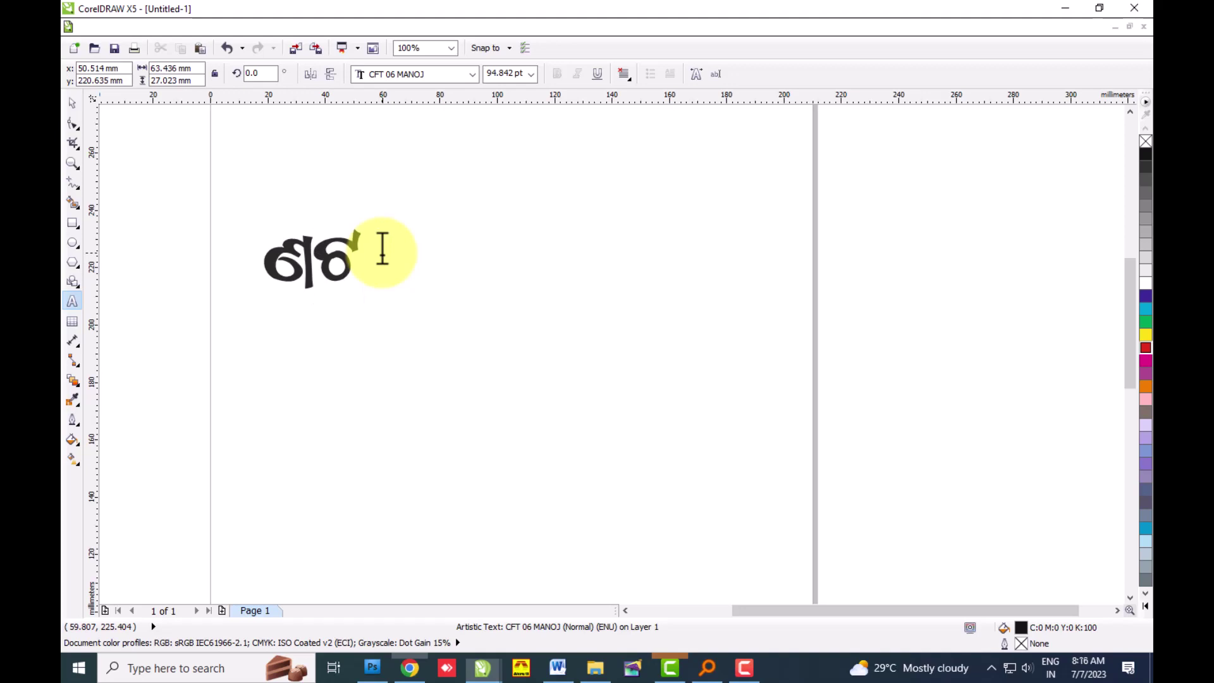
- Enlarge the Odia text to about 282 pt and move it up and left
left_click(74, 105)
left_click_drag(369, 314, 560, 464)
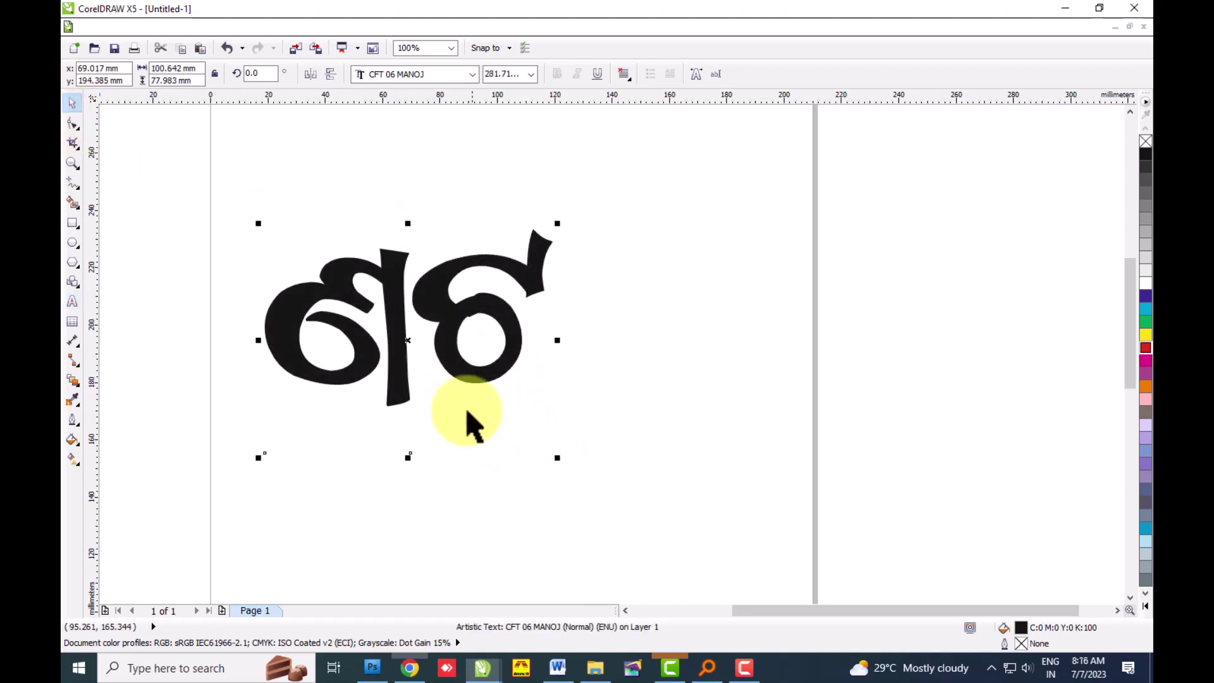
left_click_drag(401, 373, 387, 325)
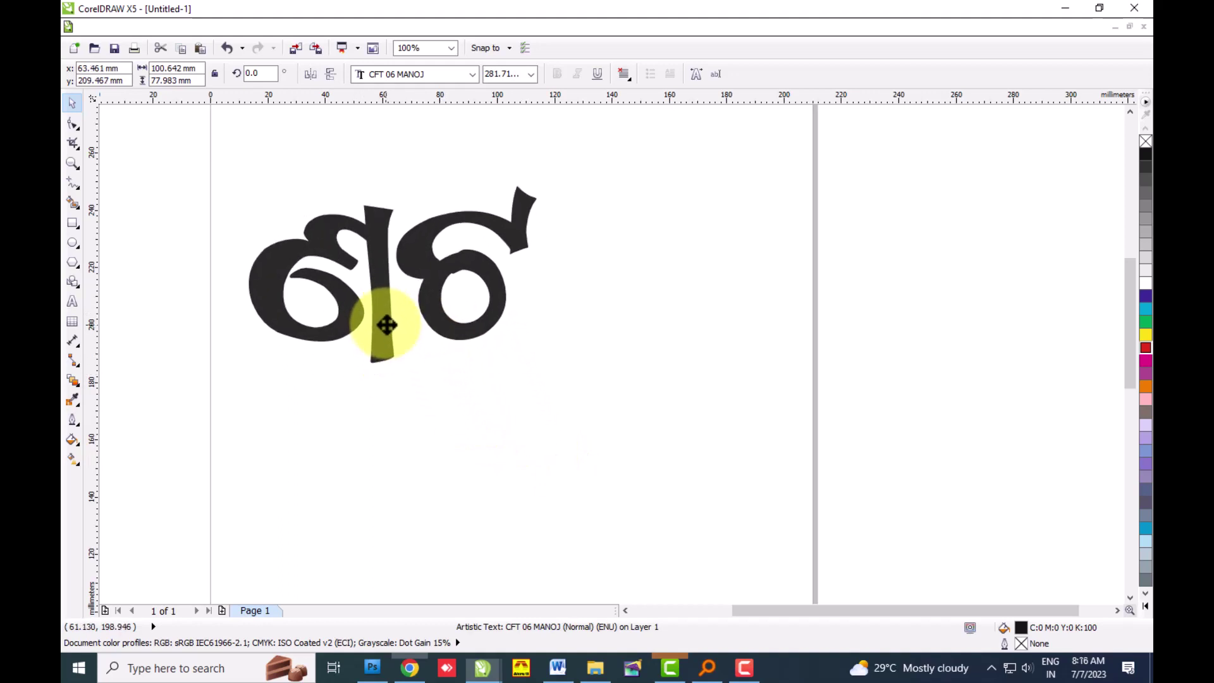
- Cut the second glyph out of the text and paste it as a separate text object
left_click(74, 303)
left_click_drag(393, 288, 572, 271)
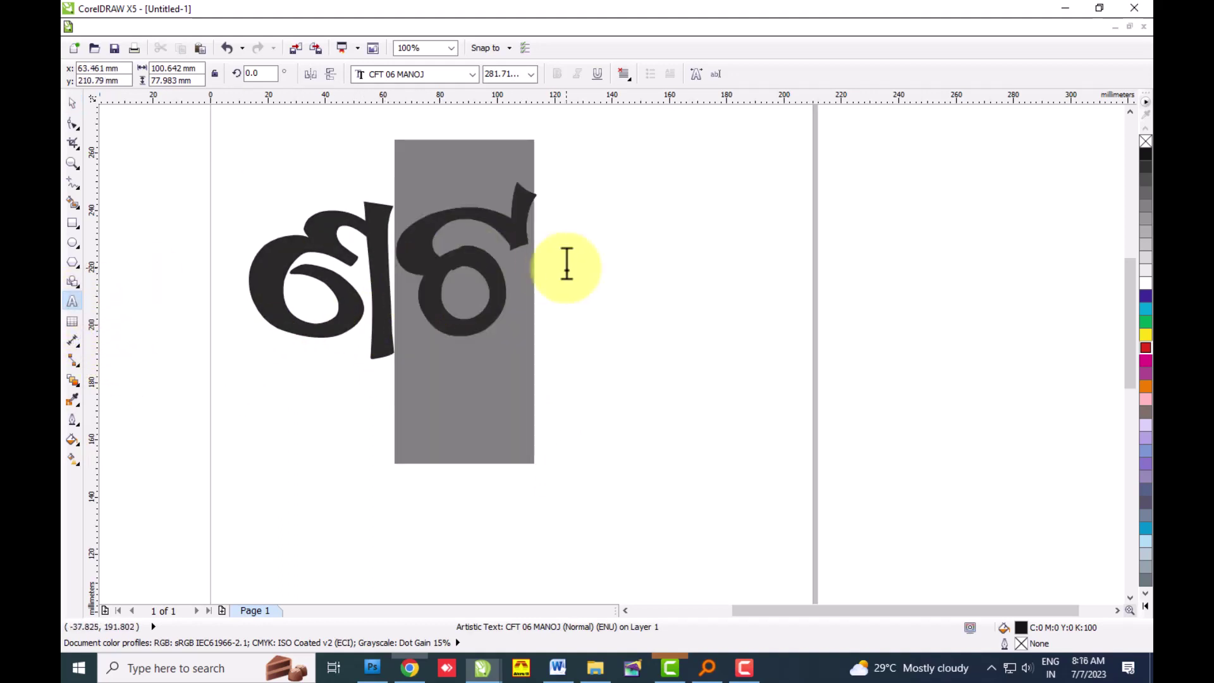
key("Delete")
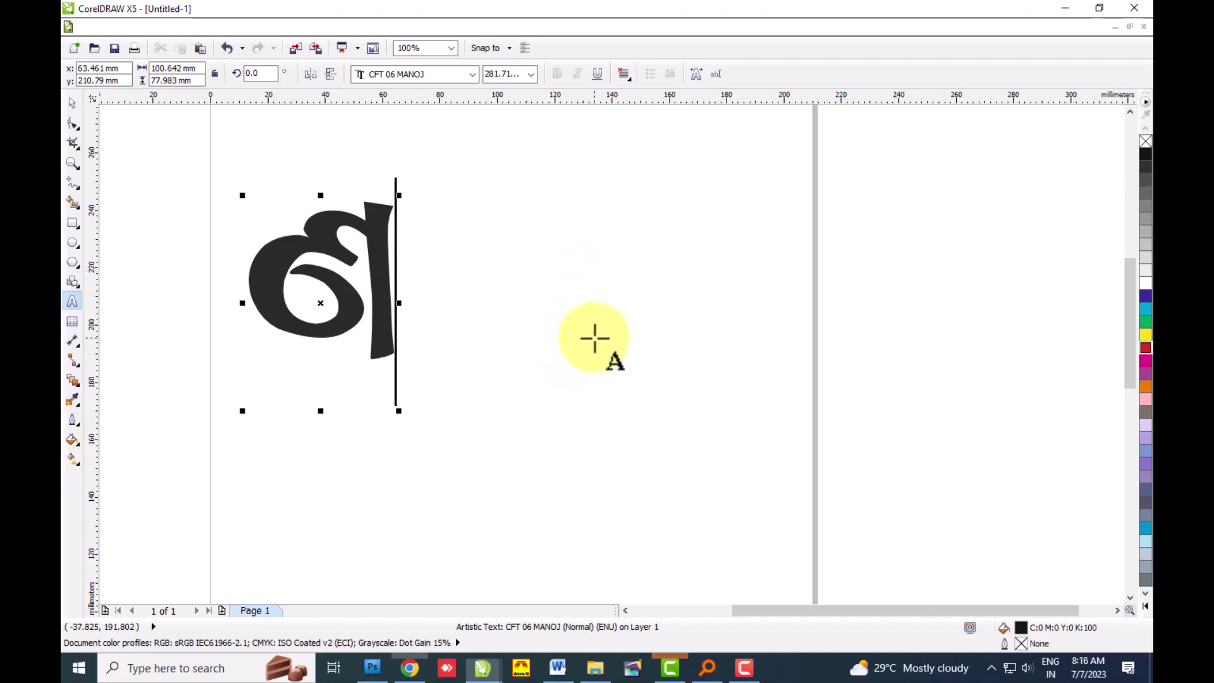
left_click(556, 484)
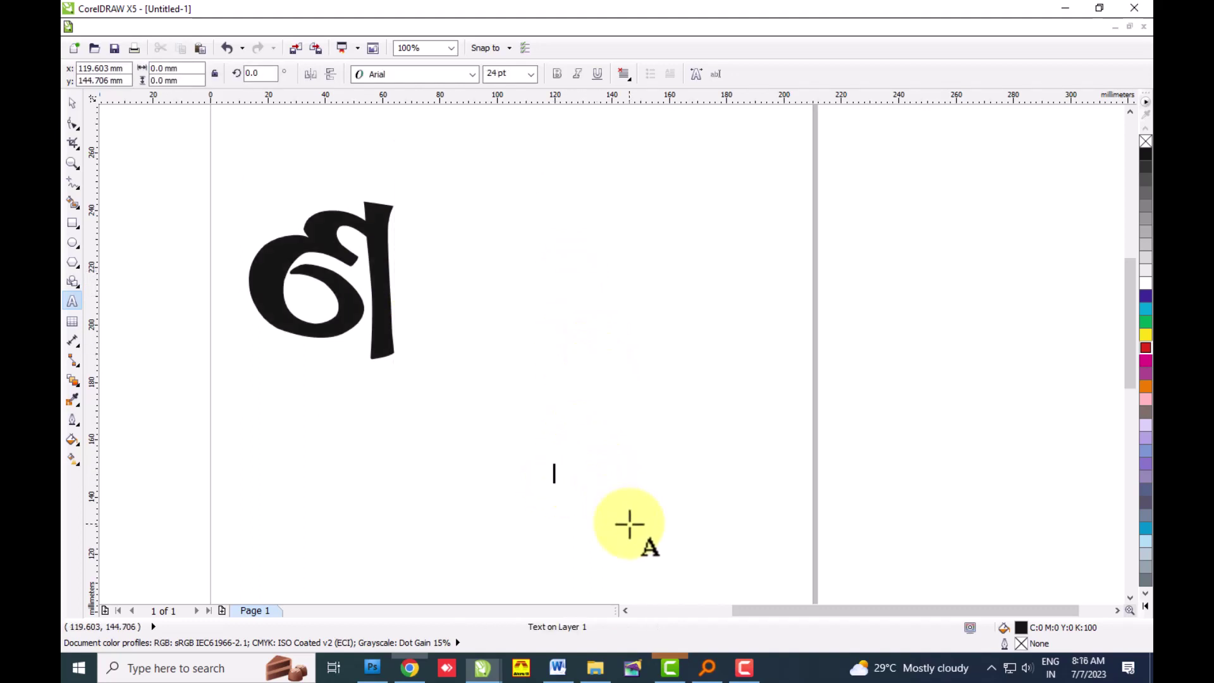
key("ctrl+v")
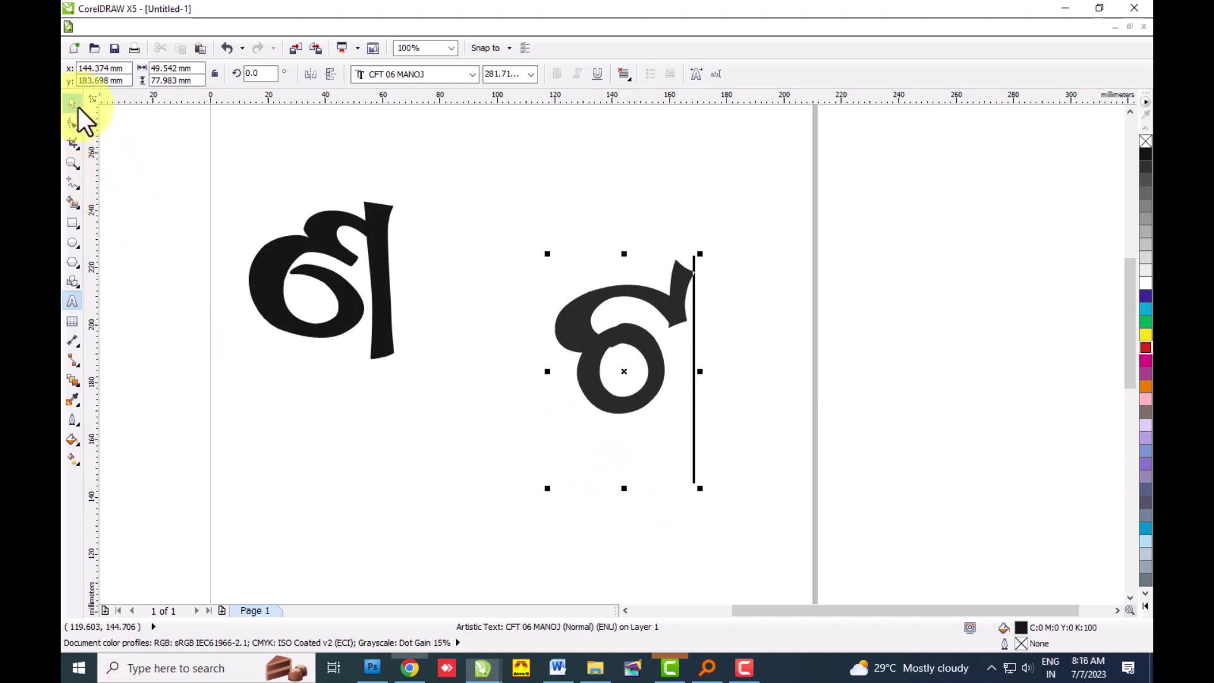
- Arrange the two glyphs side by side, leaving the left glyph's text unchanged
left_click(73, 104)
left_click(320, 240)
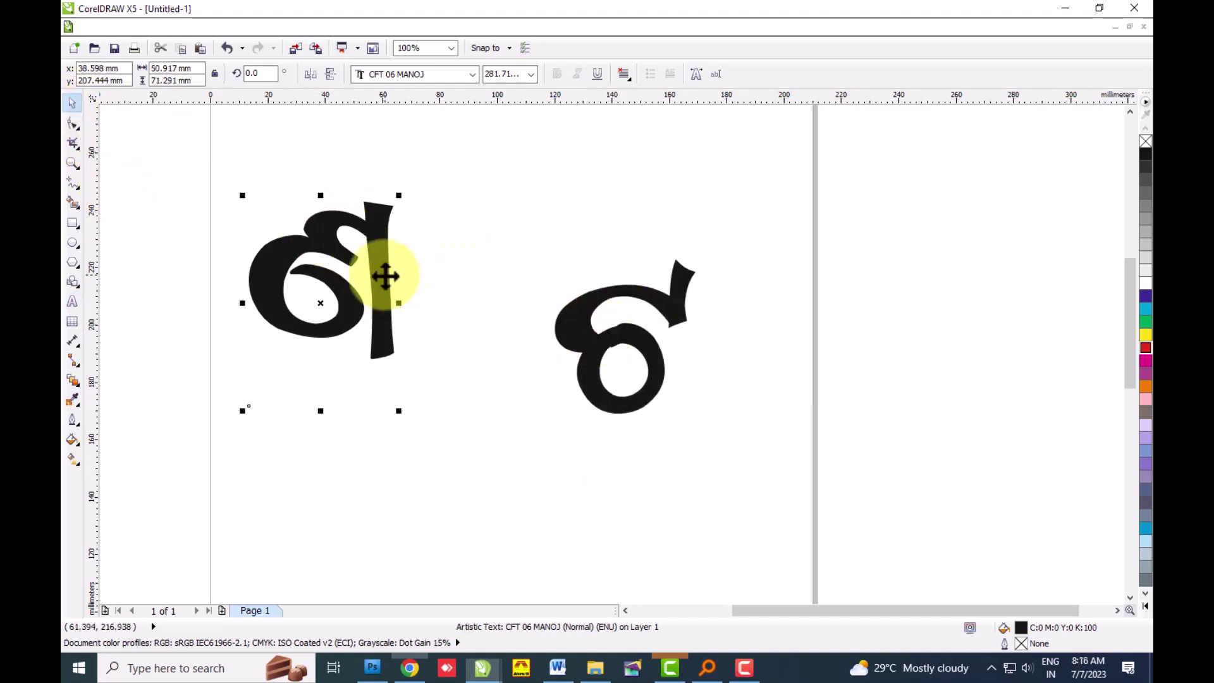
left_click_drag(336, 249, 324, 241)
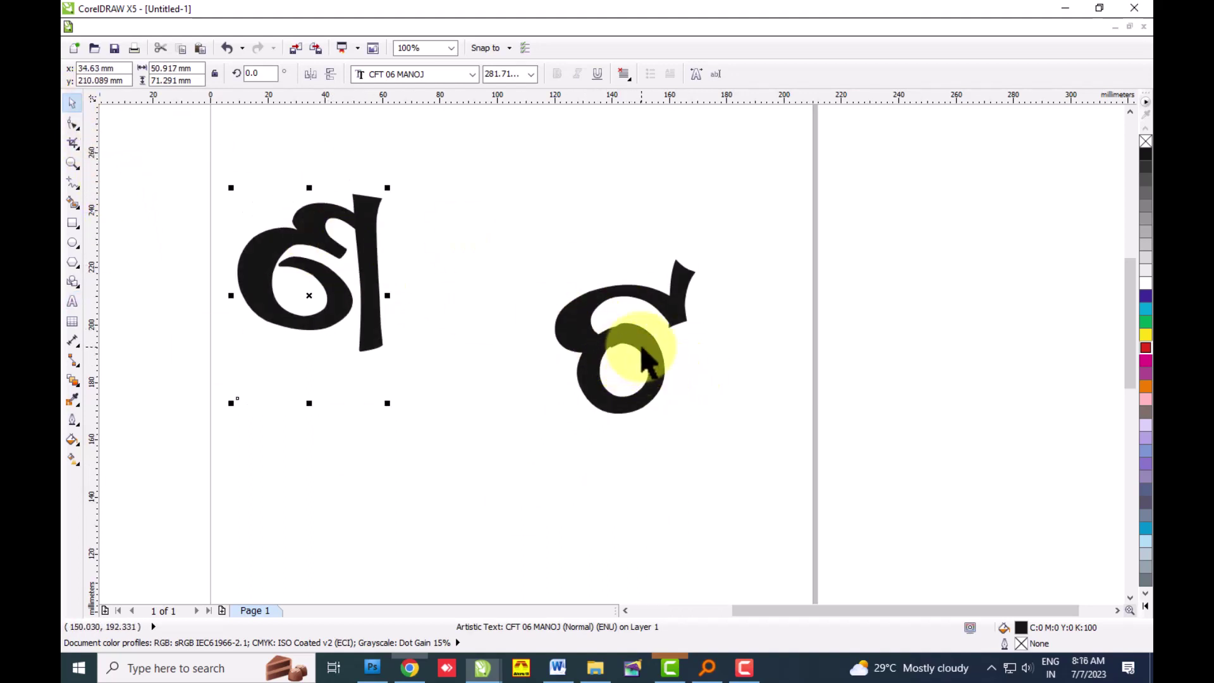
left_click_drag(622, 346, 559, 332)
left_click(339, 300)
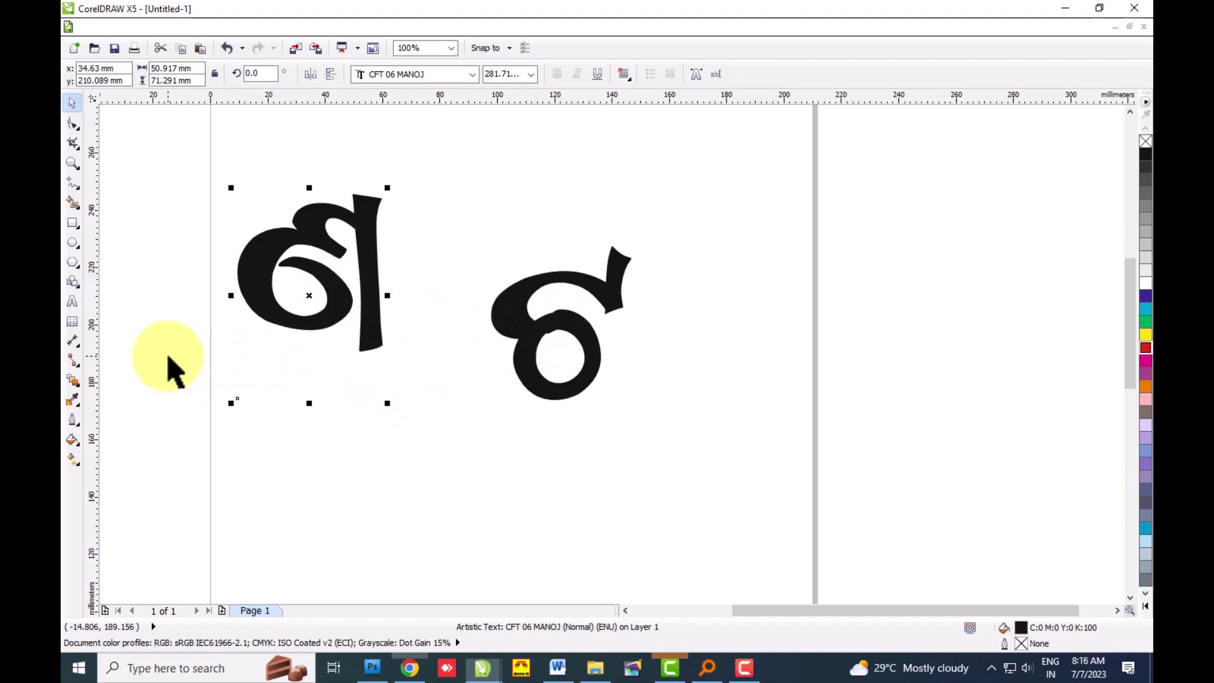
left_click(72, 301)
left_click(319, 283)
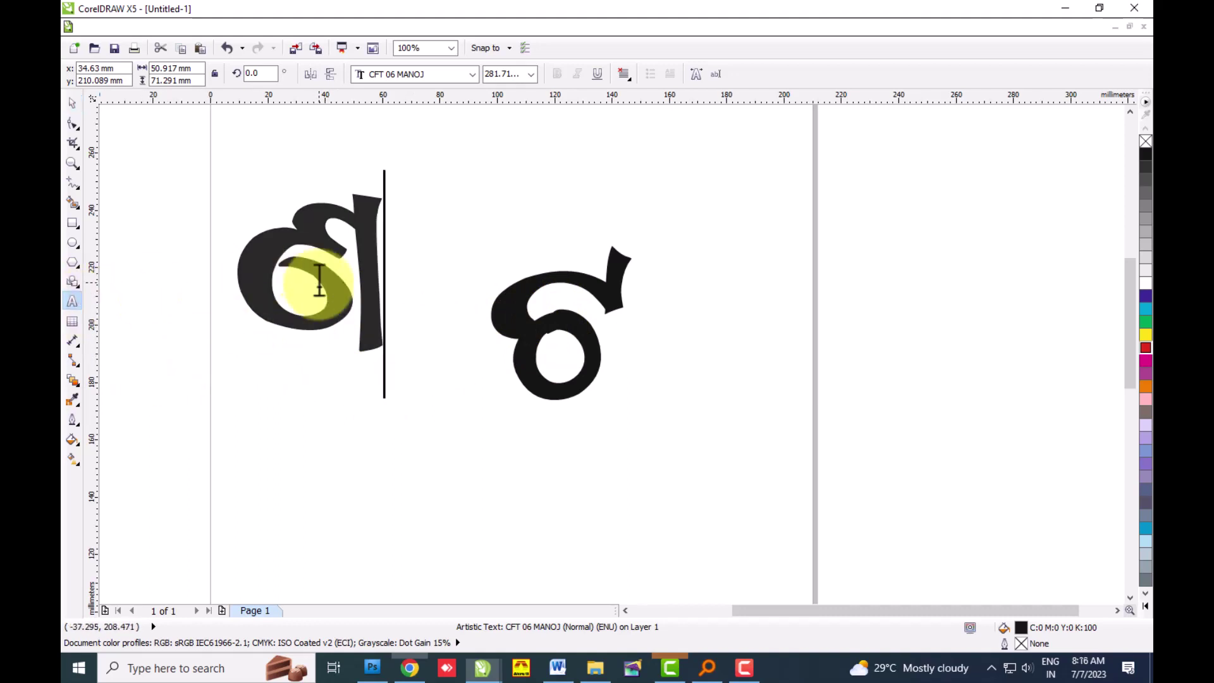
type("g")
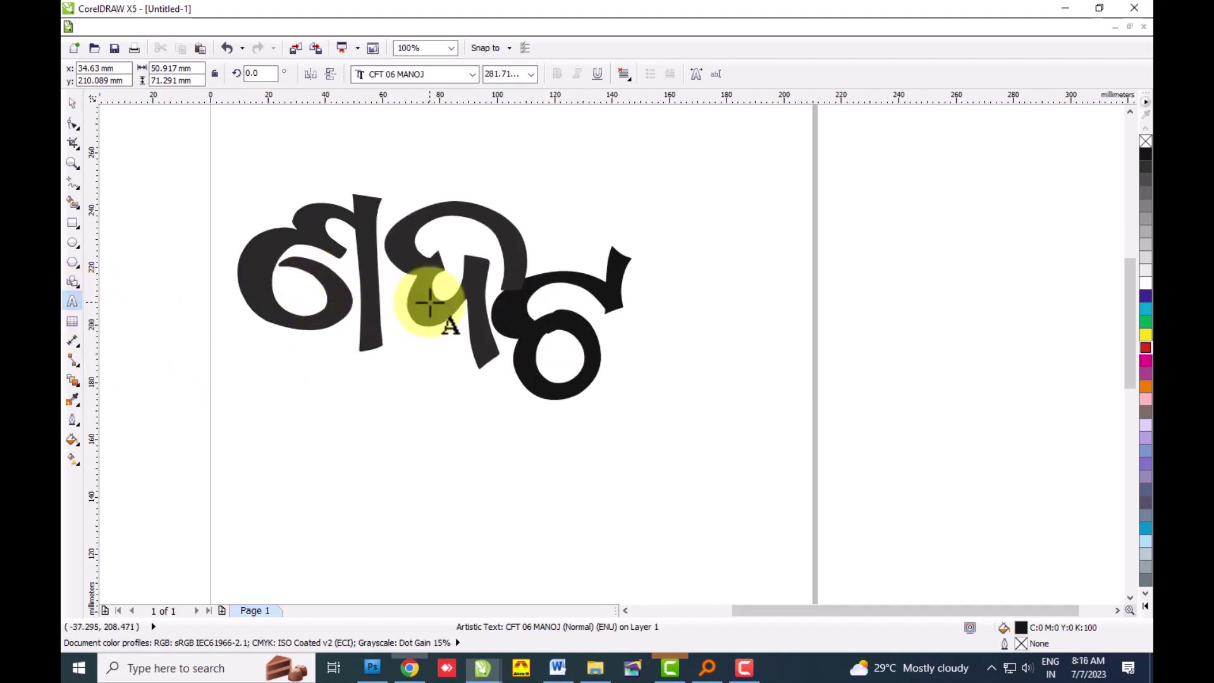
key("BackSpace")
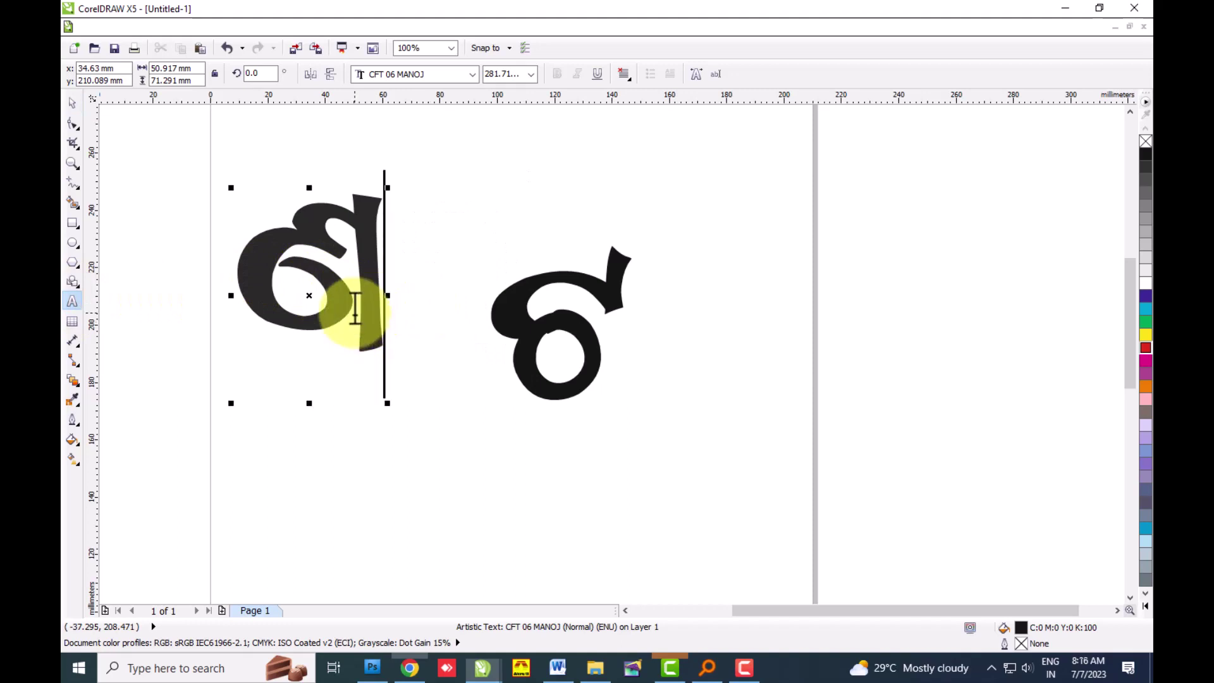
left_click(72, 103)
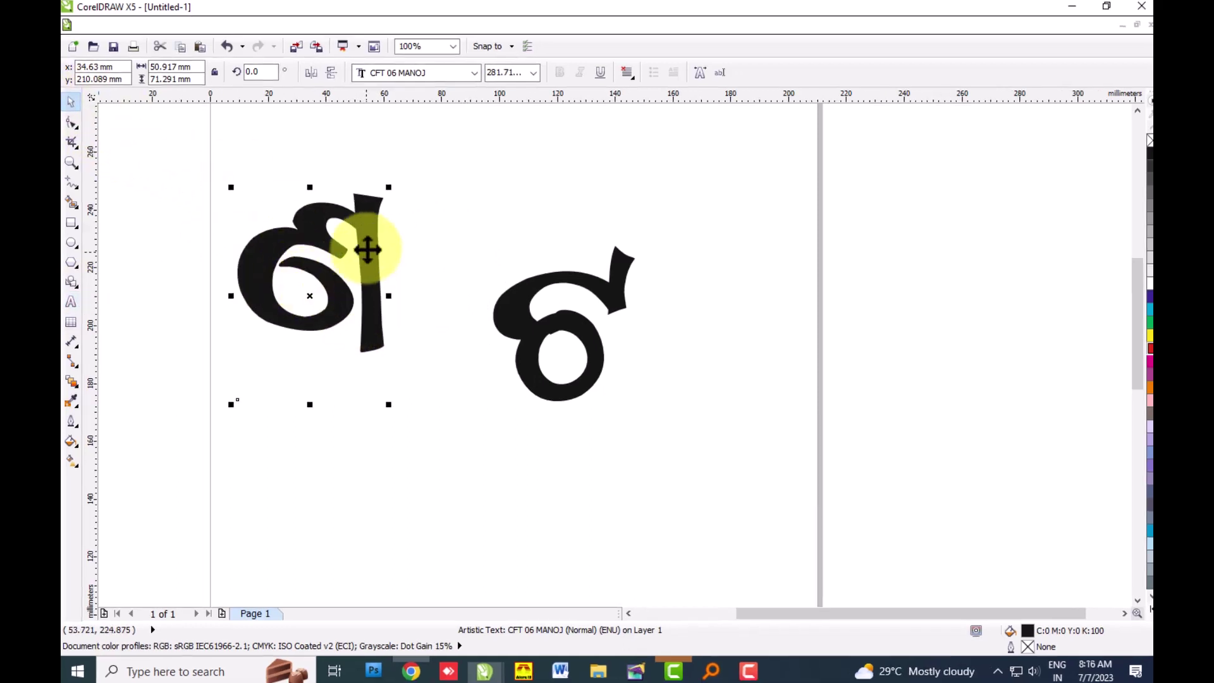
- Convert both the left and right Odia letters to curves
right_click(368, 232)
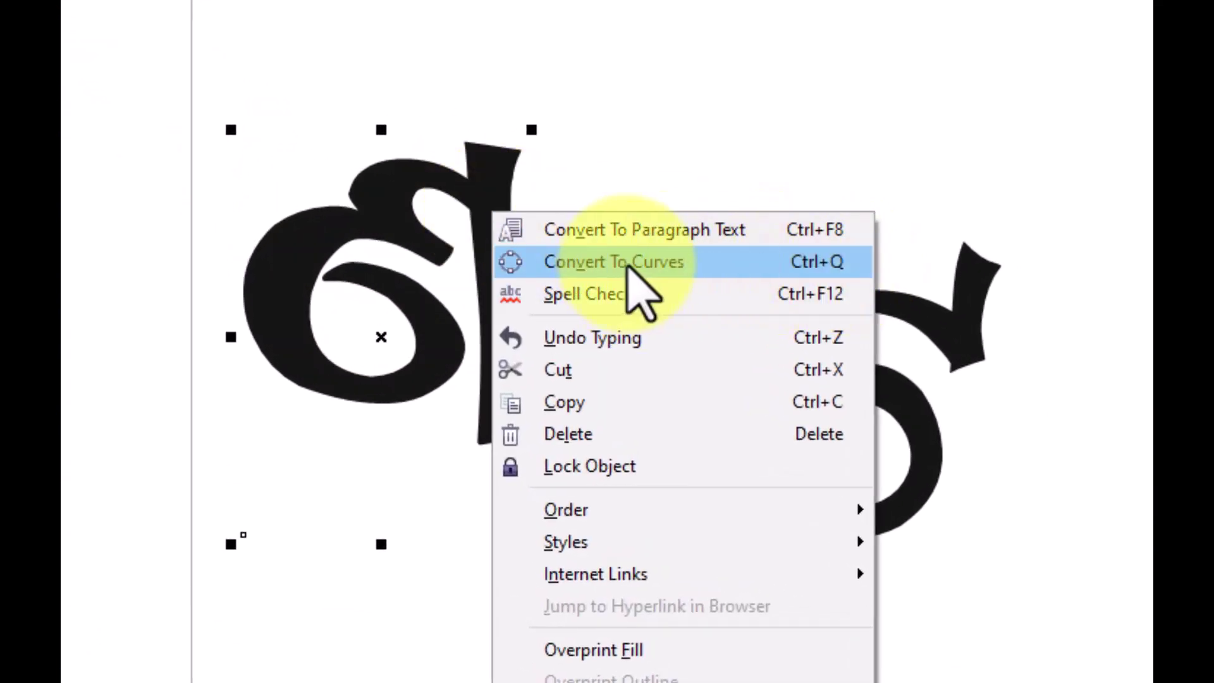
left_click(683, 265)
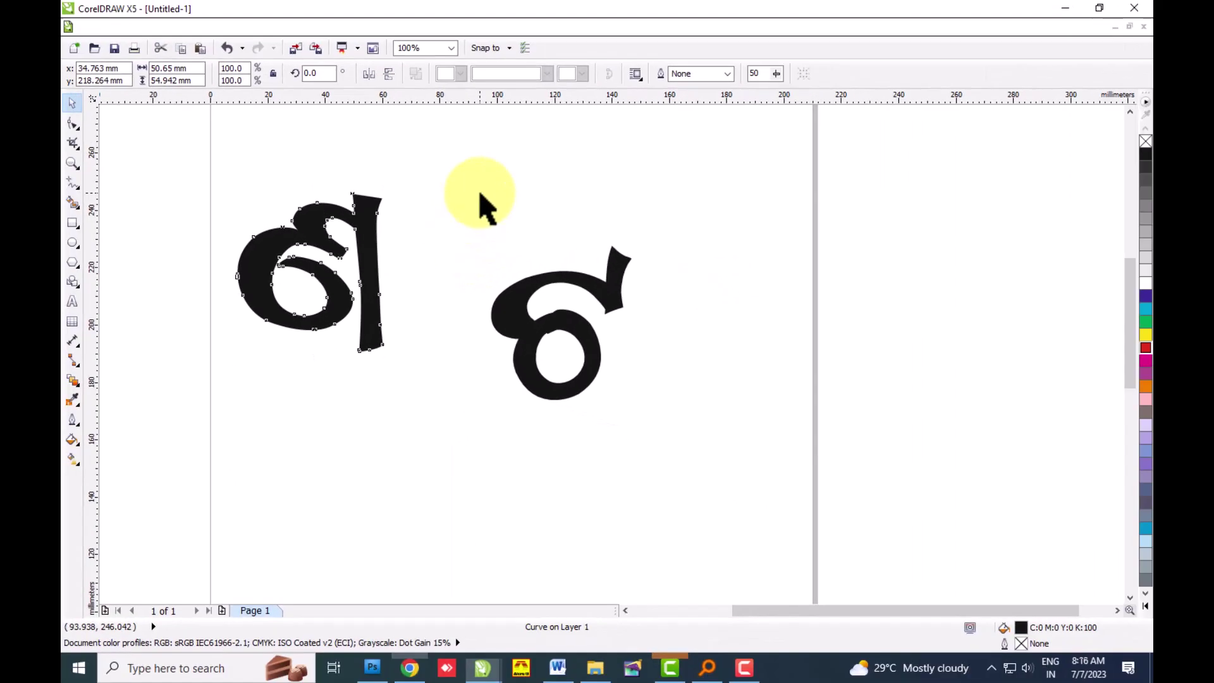
left_click(379, 285)
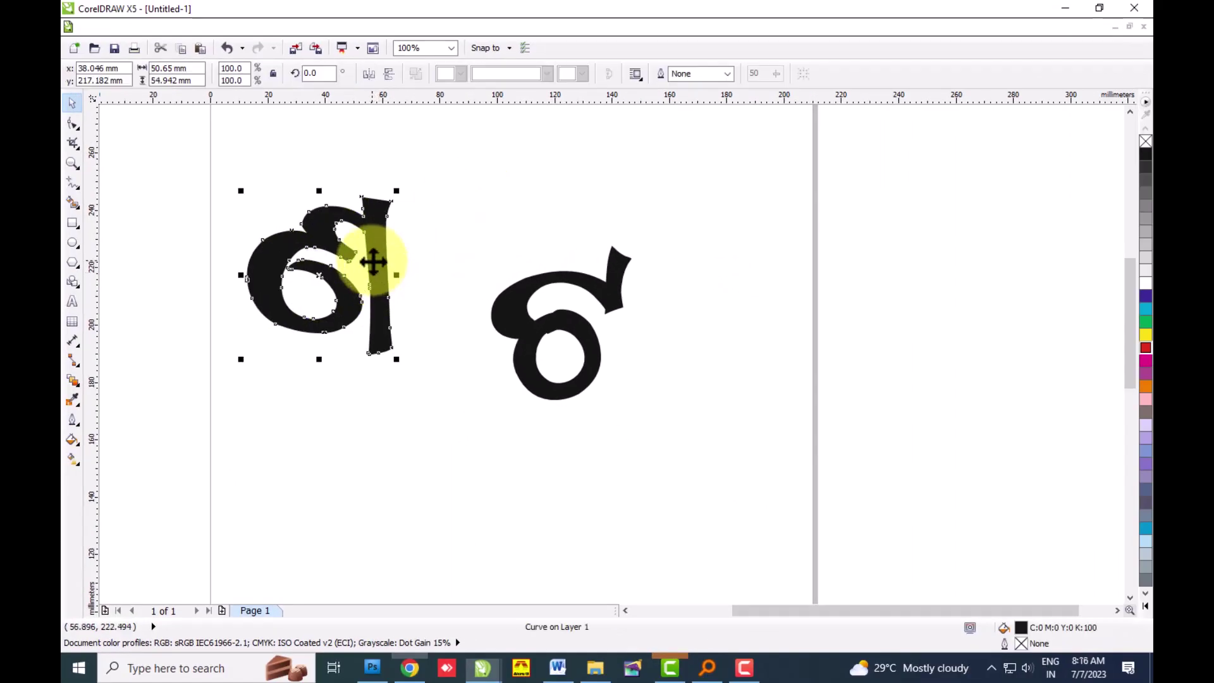
left_click(515, 306)
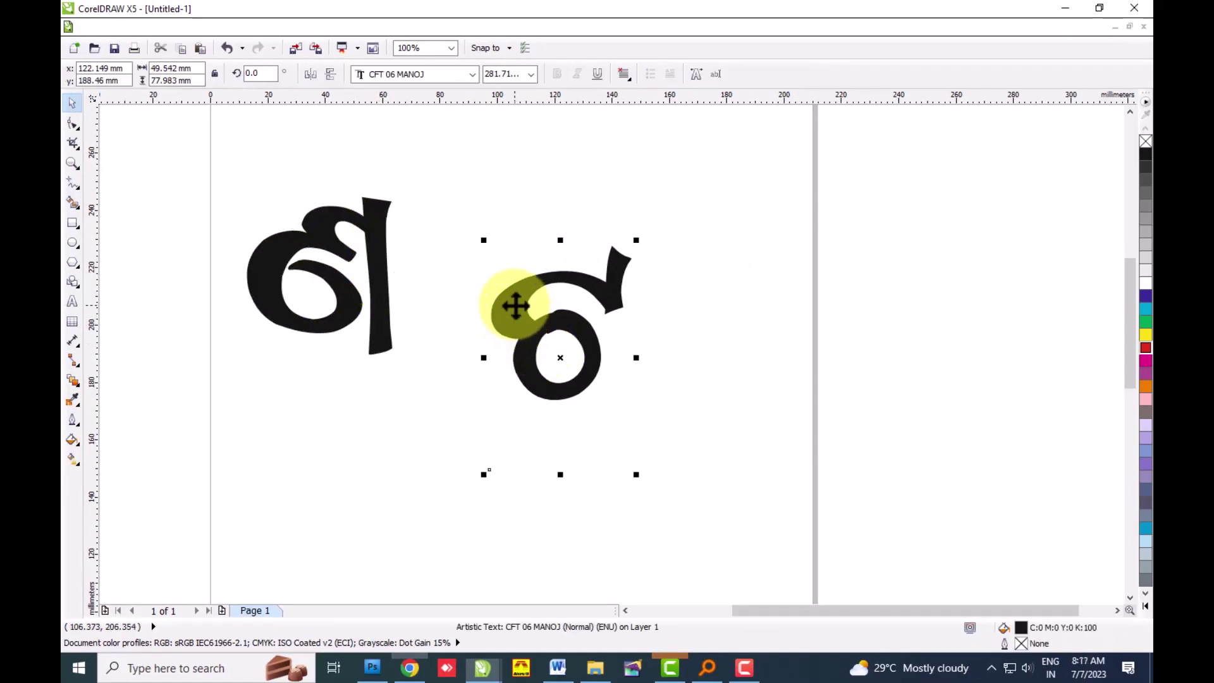
right_click(516, 306)
left_click(570, 332)
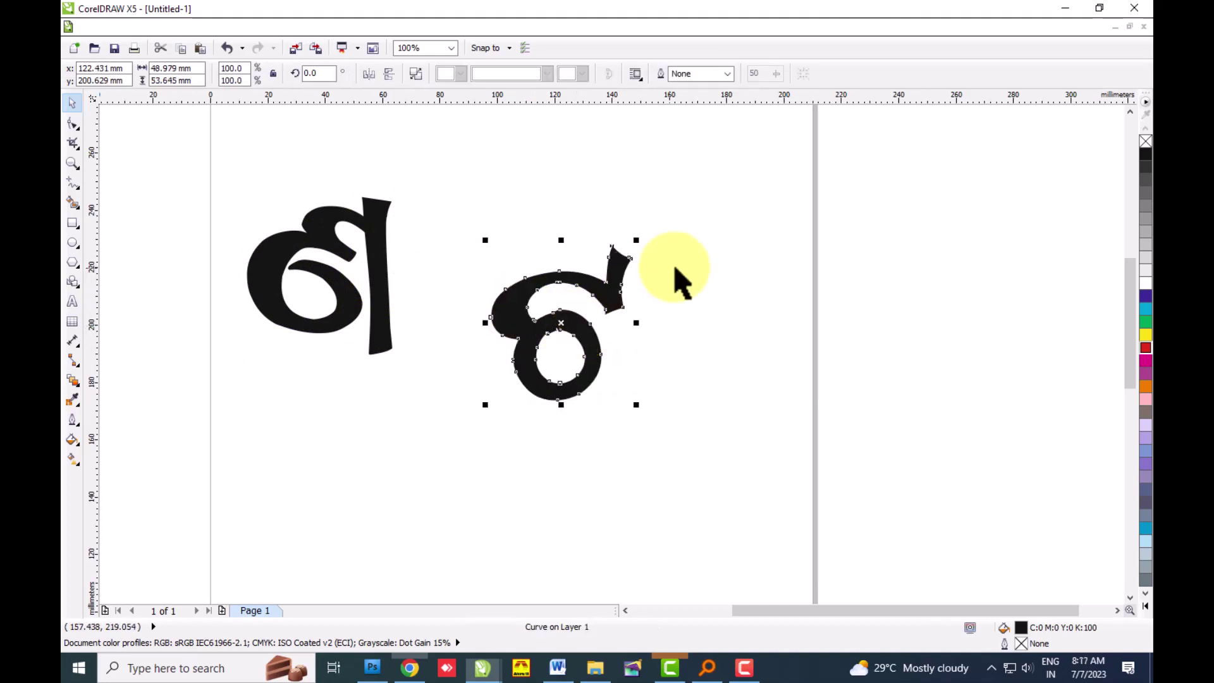
- Shrink the right letter to about 57% and place it beneath the large left letter
left_click(388, 313)
left_click(517, 319)
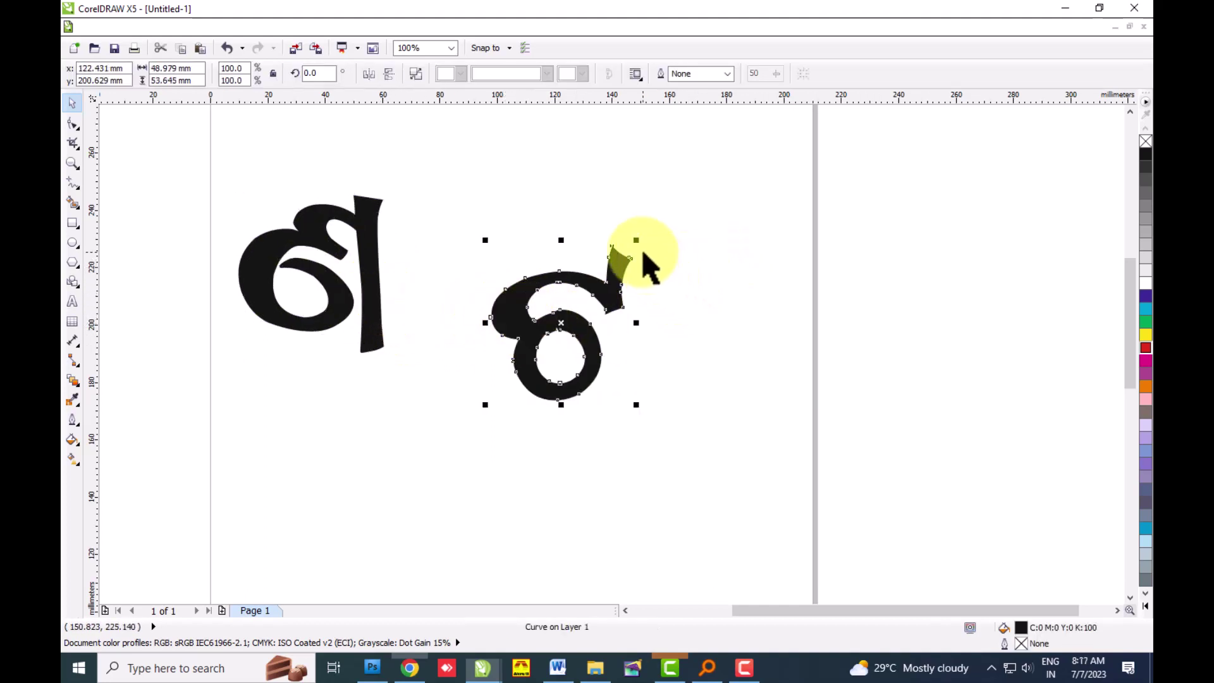
left_click_drag(639, 240, 570, 312)
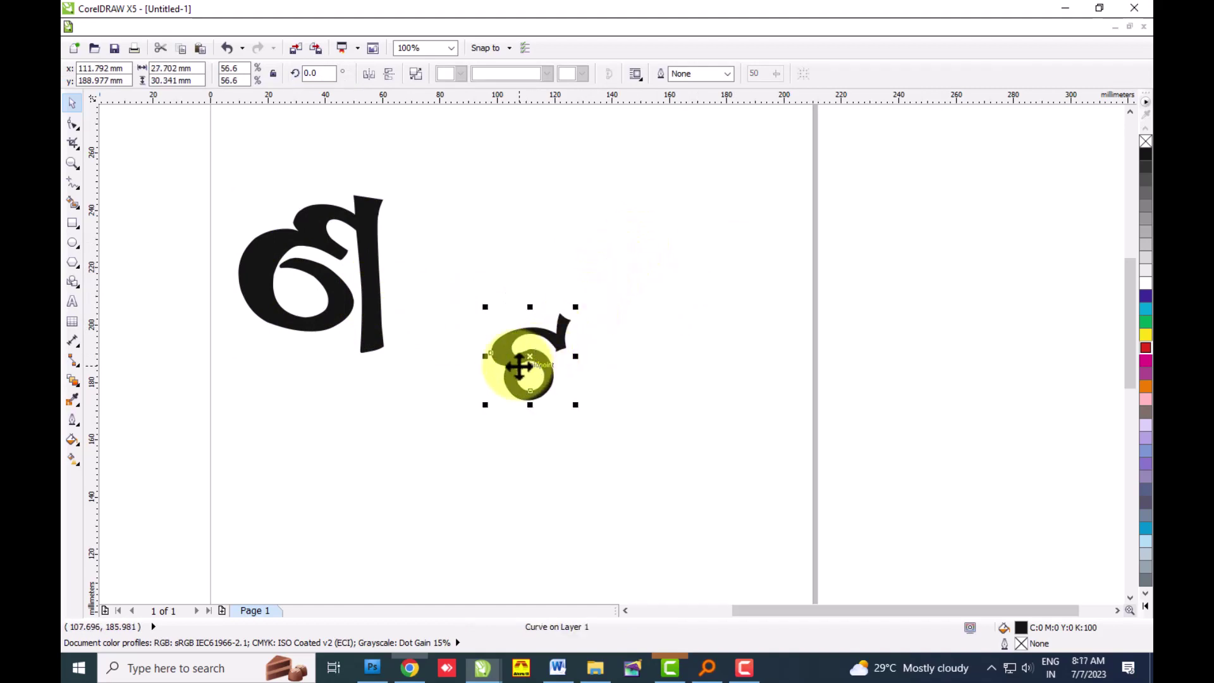
mouse_move(515, 352)
left_mouse_down()
mouse_move(381, 376)
mouse_move(352, 352)
left_mouse_up()
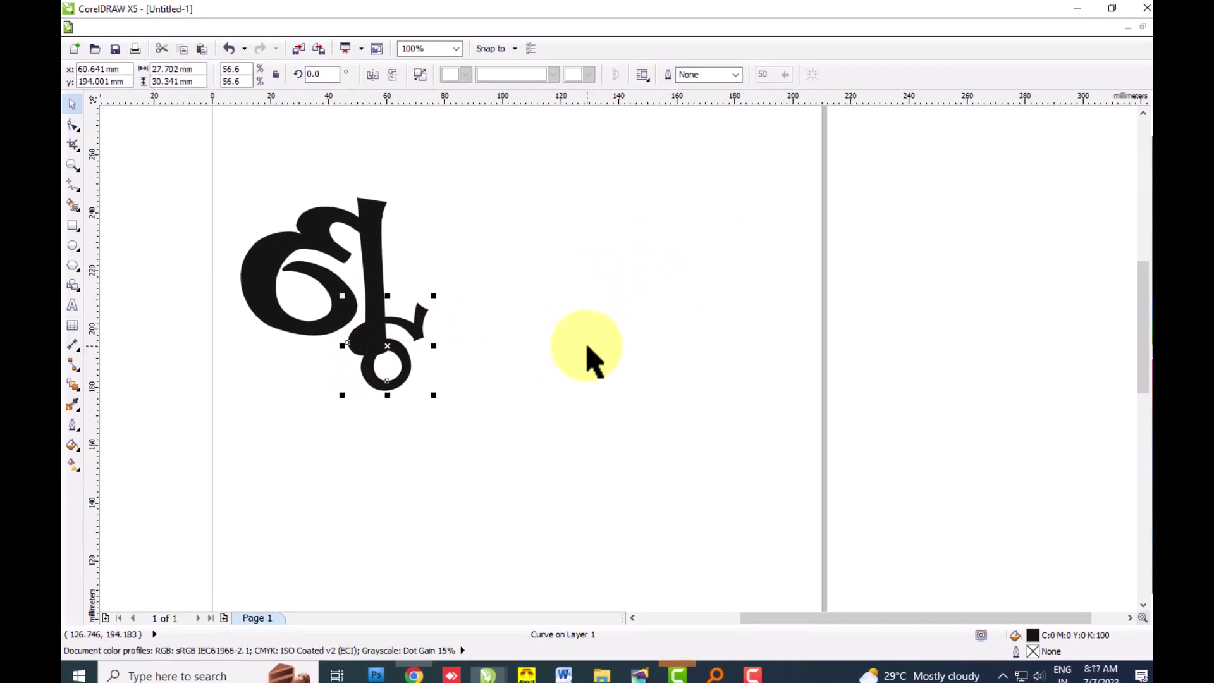
left_click(592, 358)
left_click(539, 430)
- Shift the small letter aside and draw a circle over the bottom end of the stem
scroll(544, 443, "up", 1)
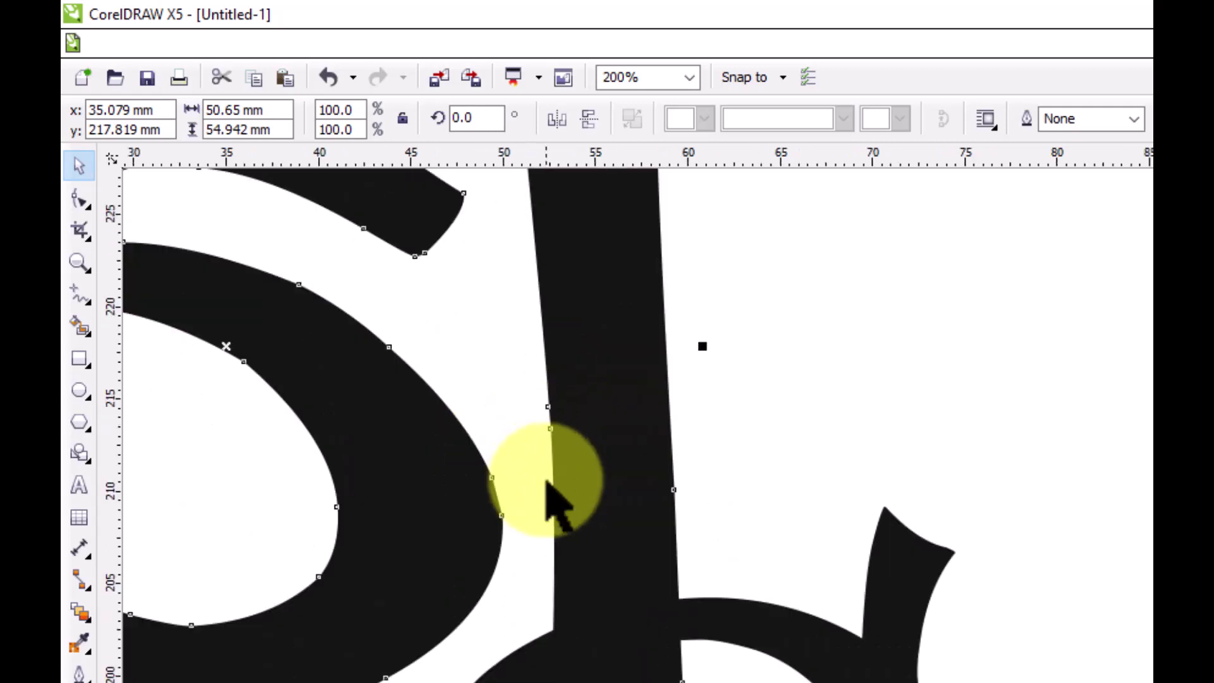
scroll(569, 430, "up", 1)
scroll(623, 427, "down", 1)
left_click(954, 609)
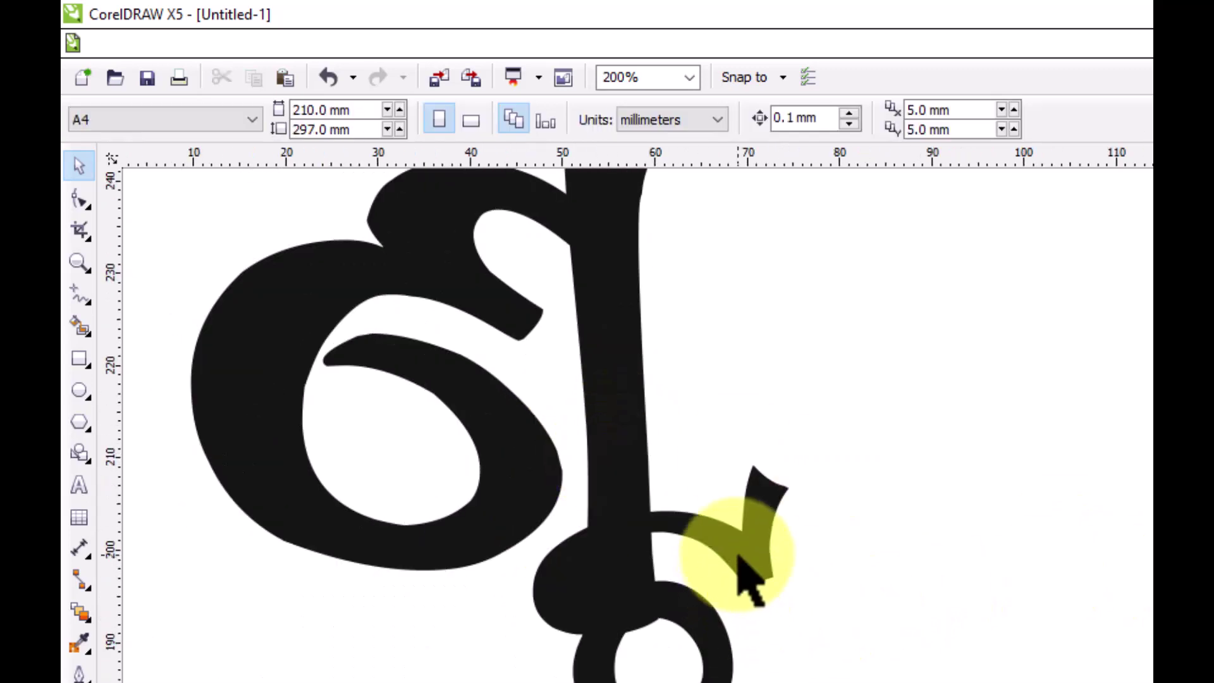
left_click_drag(733, 553, 1075, 566)
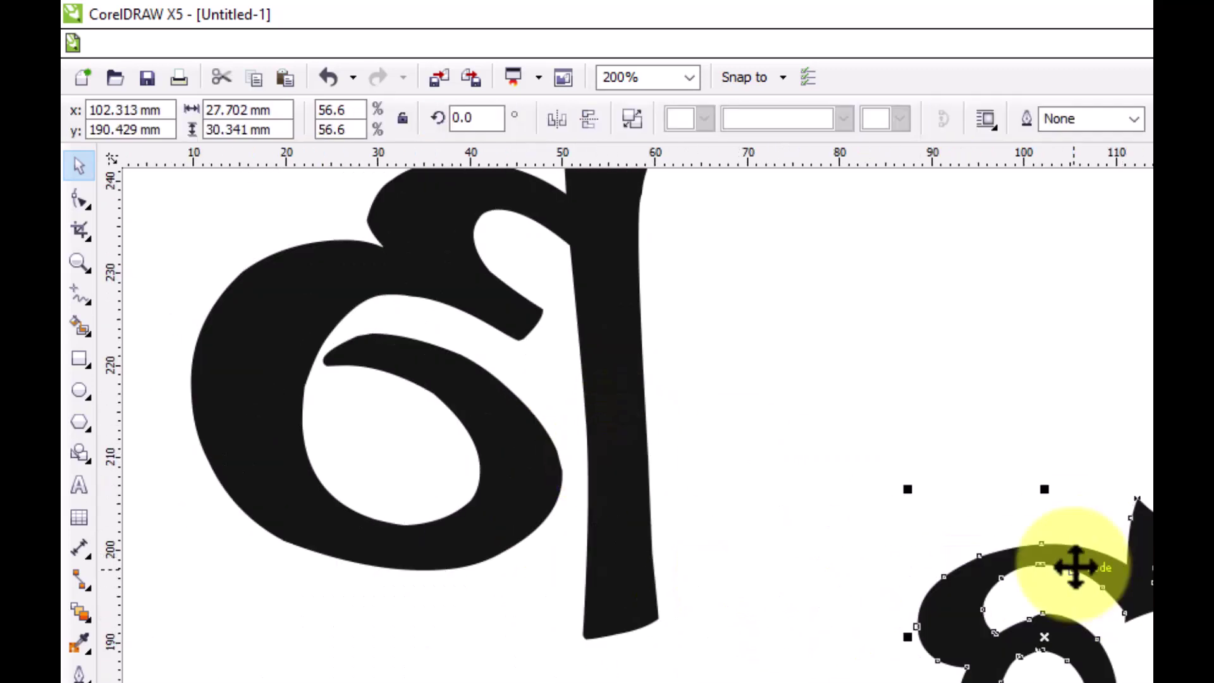
left_click(78, 390)
mouse_move(545, 495)
left_mouse_down()
mouse_move(713, 678)
mouse_move(729, 661)
left_mouse_up()
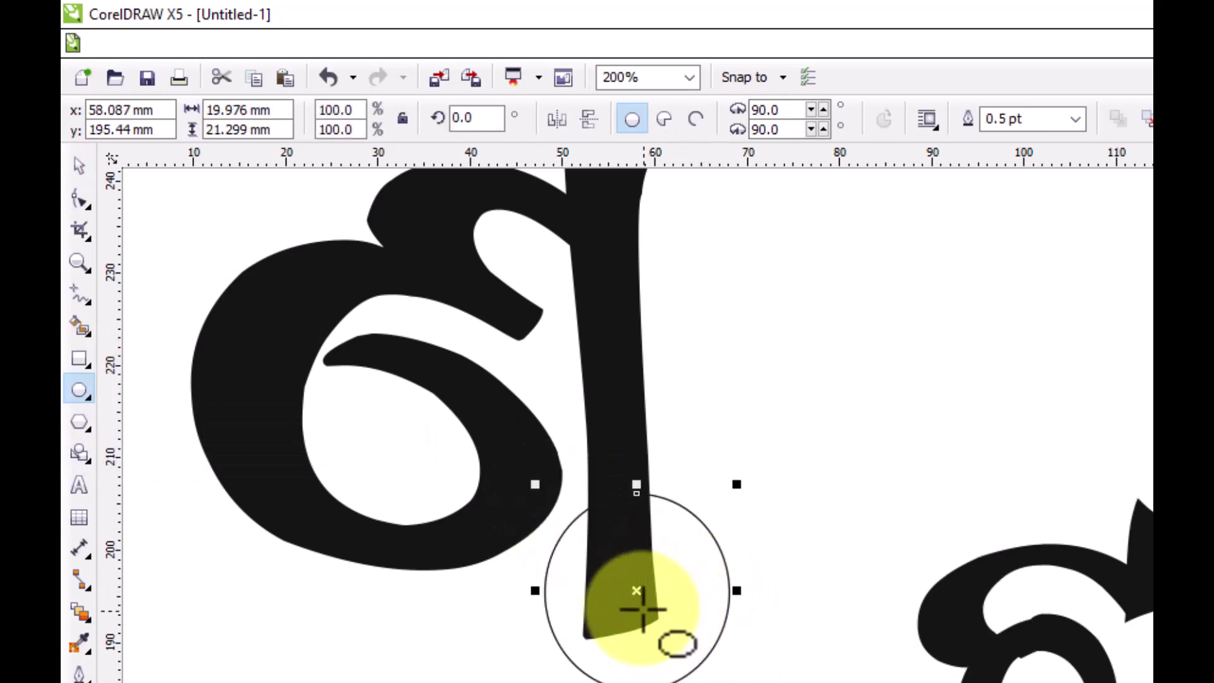
left_click_drag(637, 597, 630, 575)
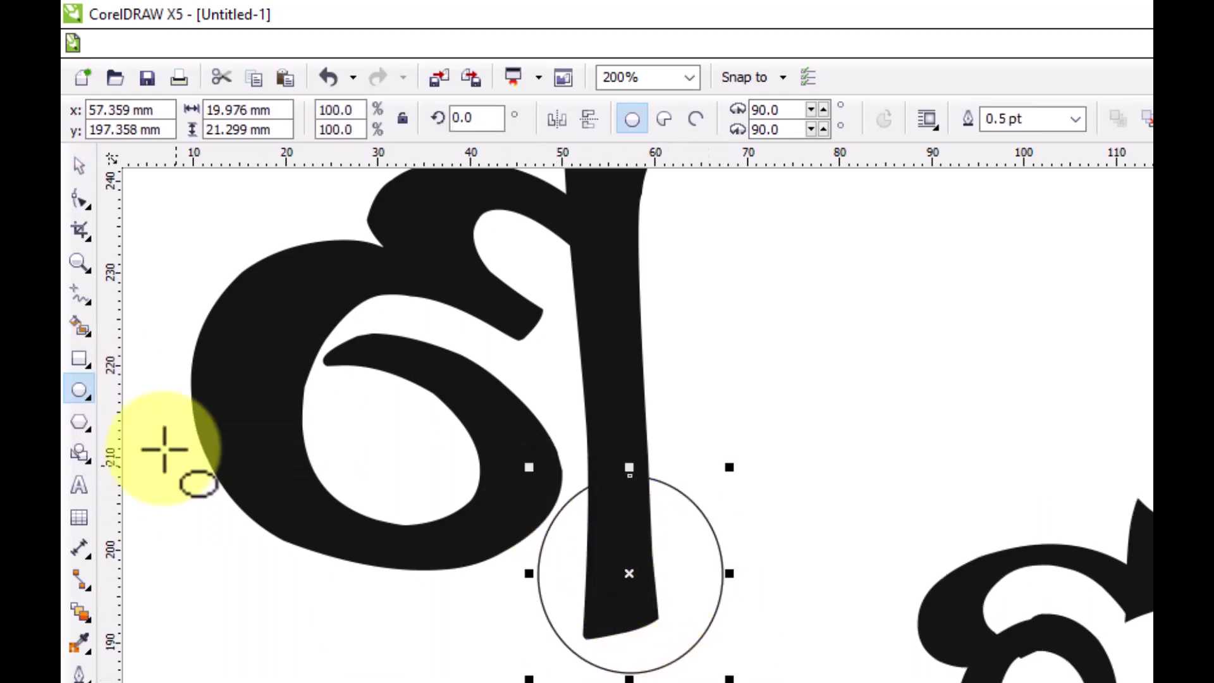
left_click(79, 166)
scroll(582, 638, "down", 1)
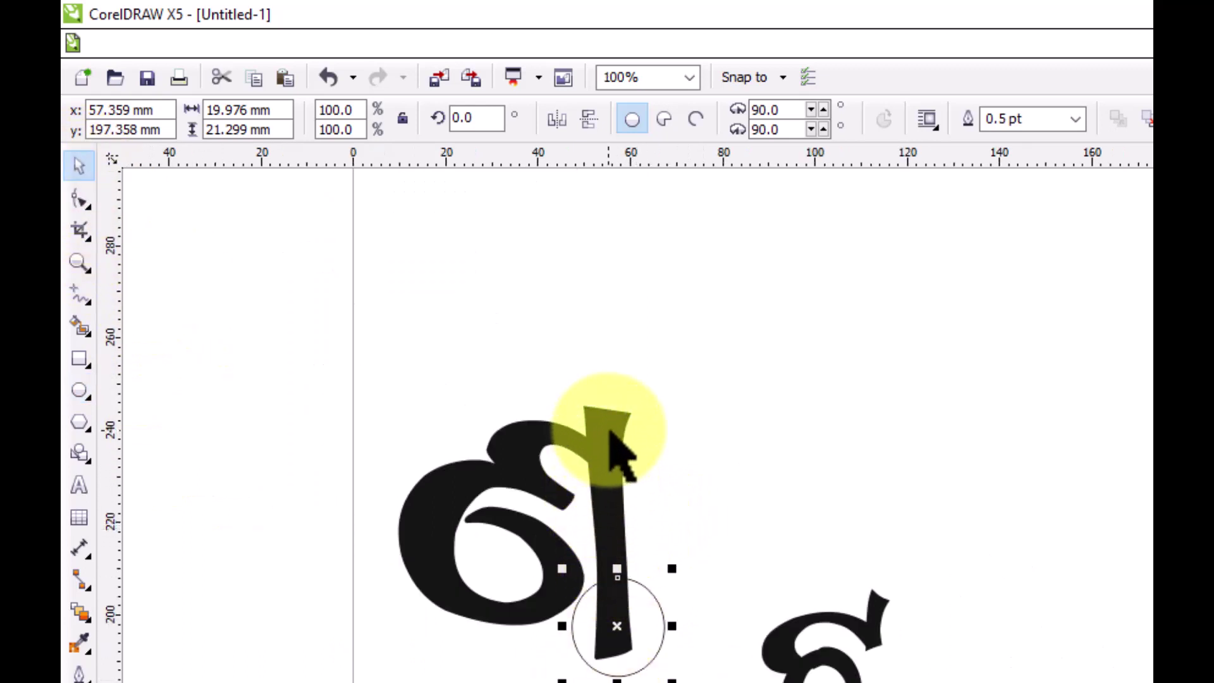
- Trim the circle's shape out of the large letter's stem
left_click(617, 451)
left_click(746, 607)
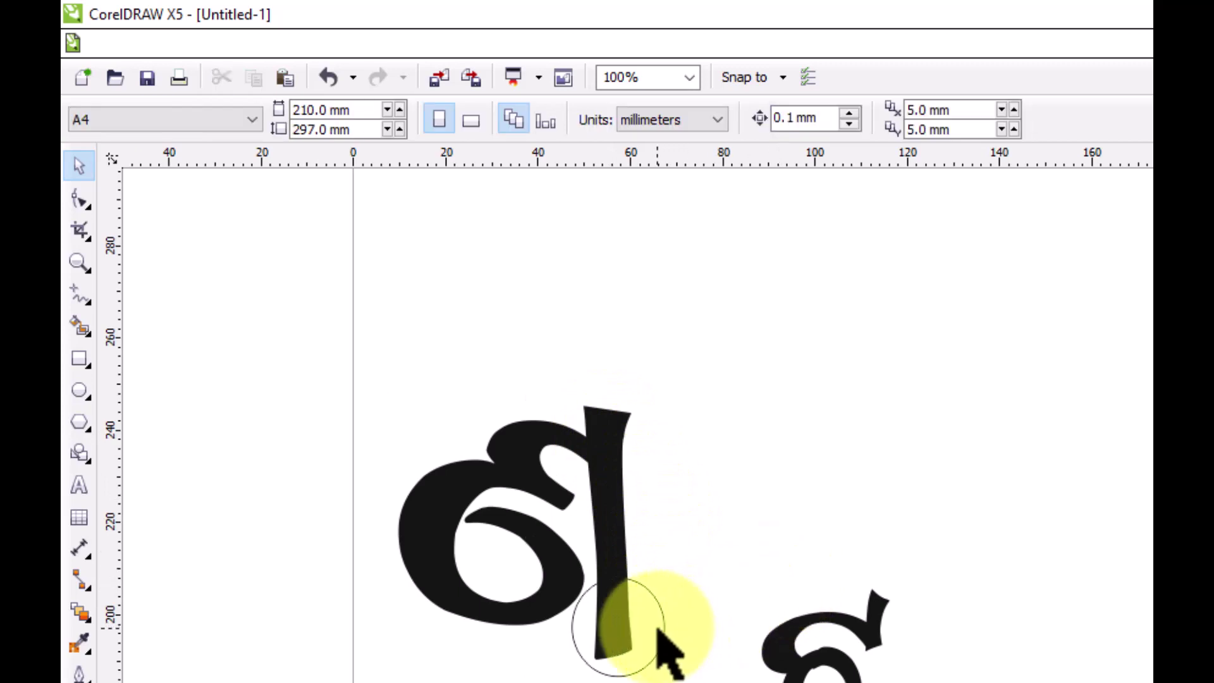
left_click(661, 626)
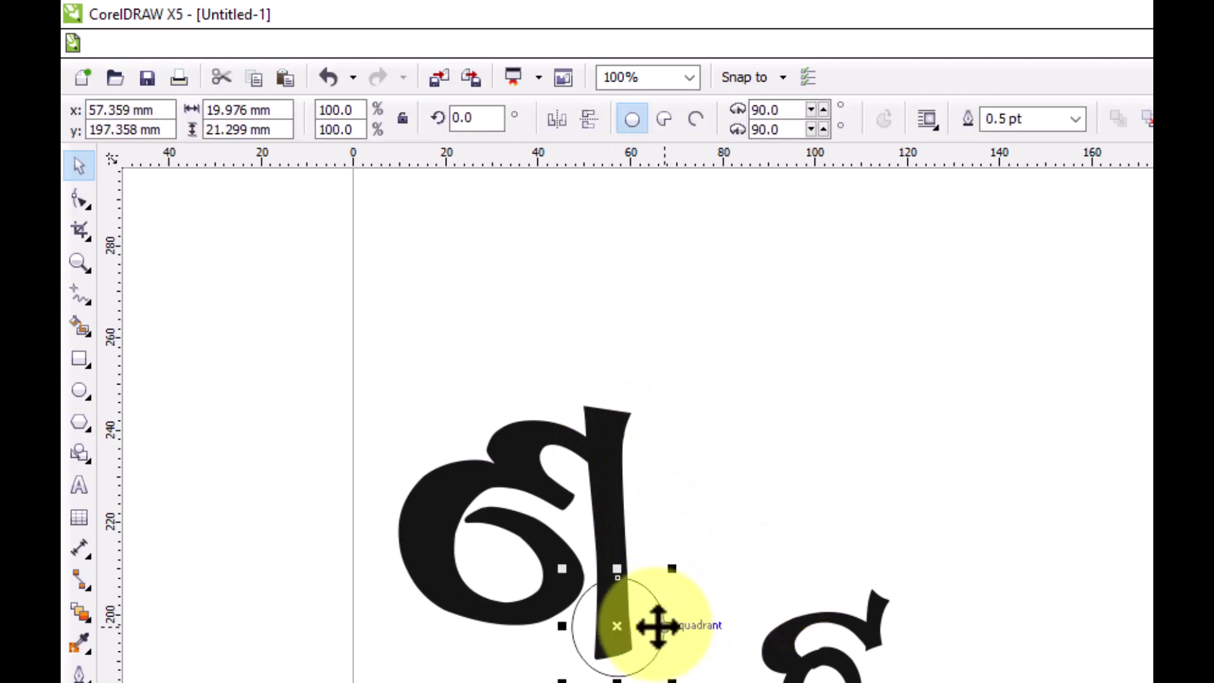
left_click(607, 436, "shift")
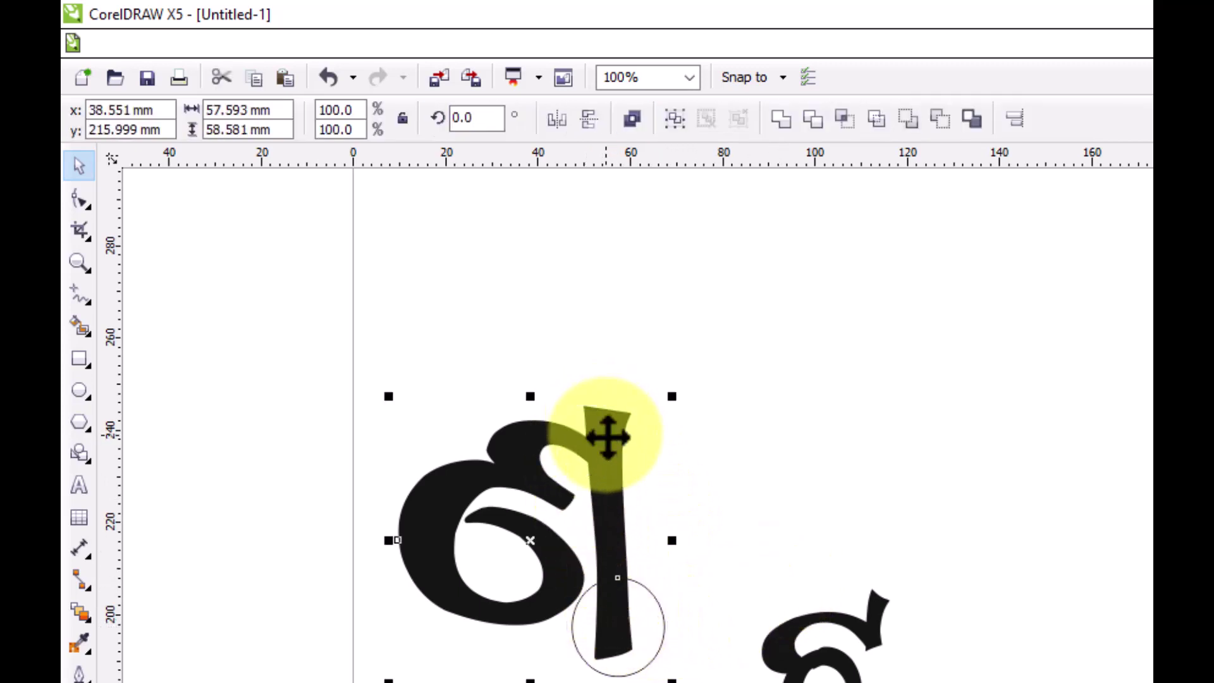
left_click(812, 121)
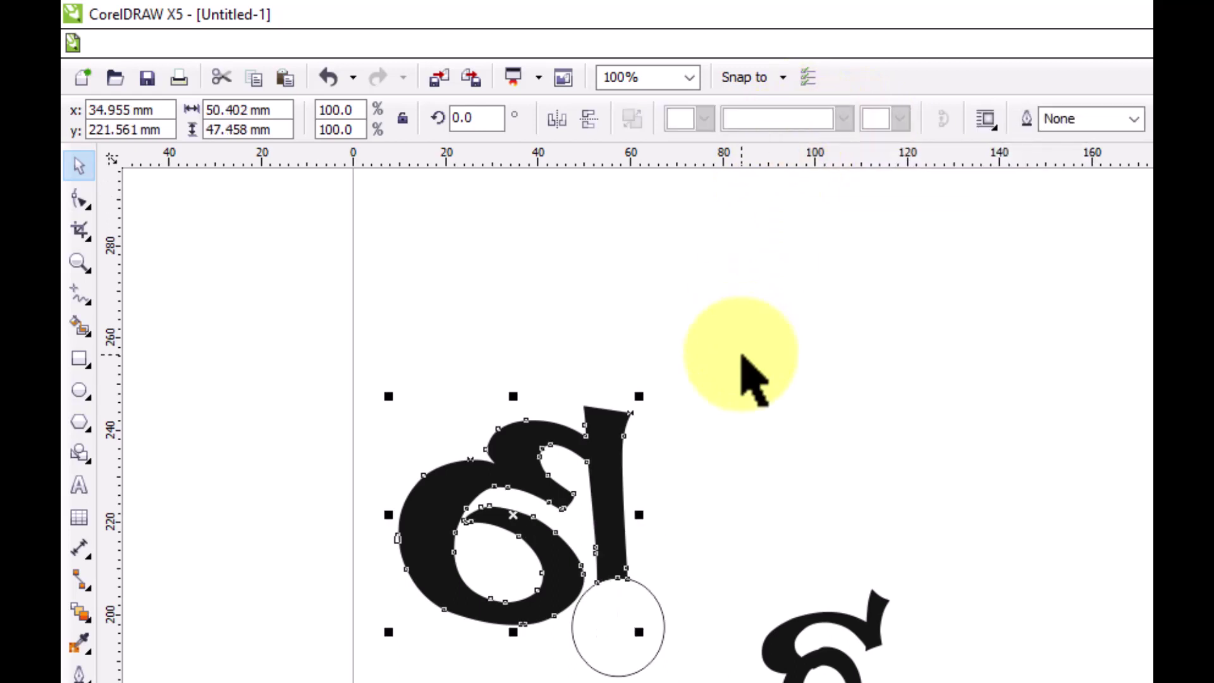
- Move the circle away and bring the small letter up under the notched stem
left_click(709, 493)
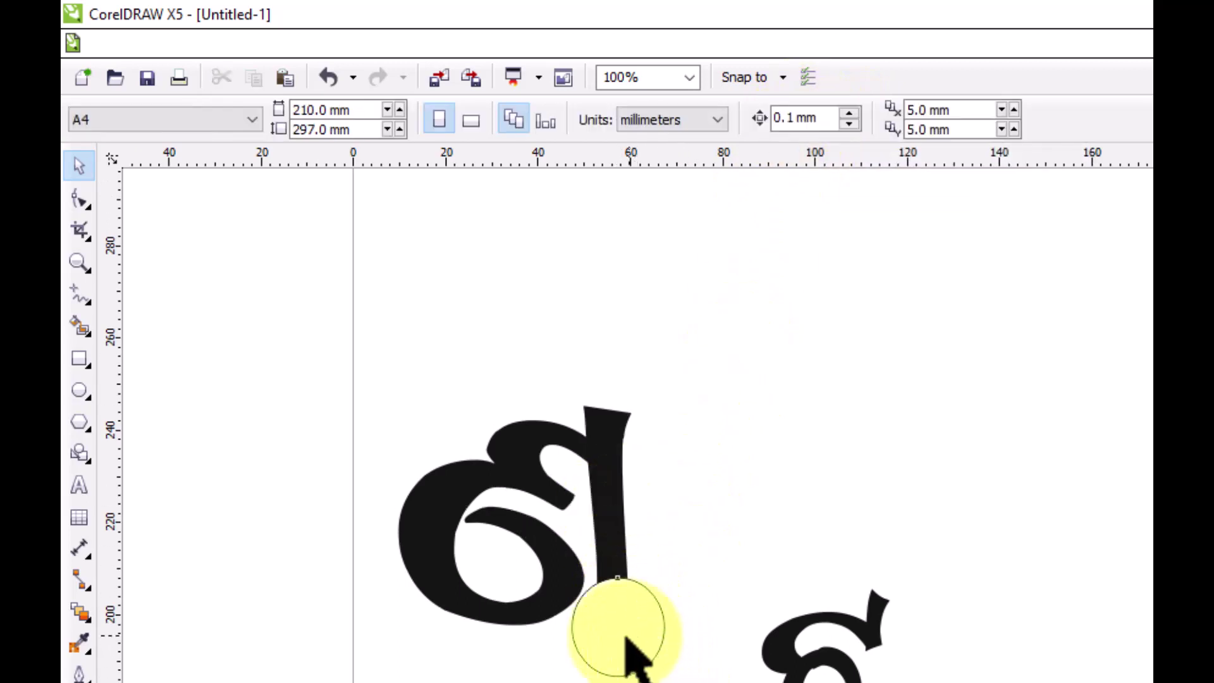
left_click_drag(629, 650, 506, 680)
left_click(673, 664)
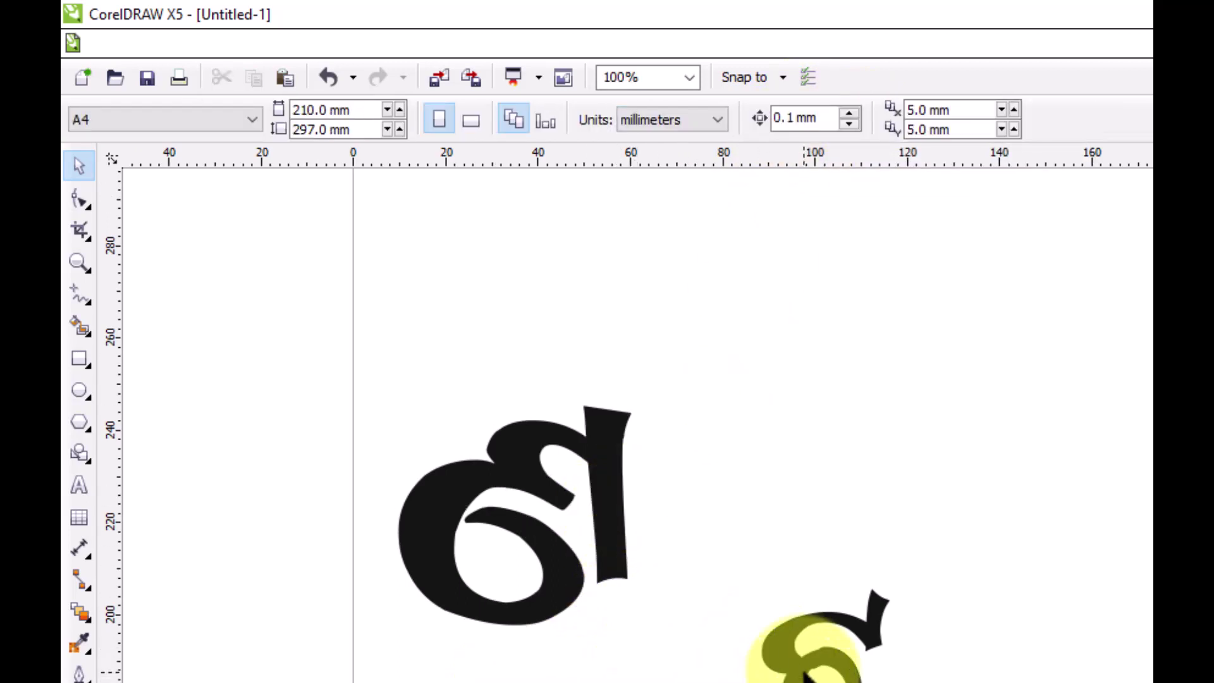
left_click_drag(786, 651, 621, 643)
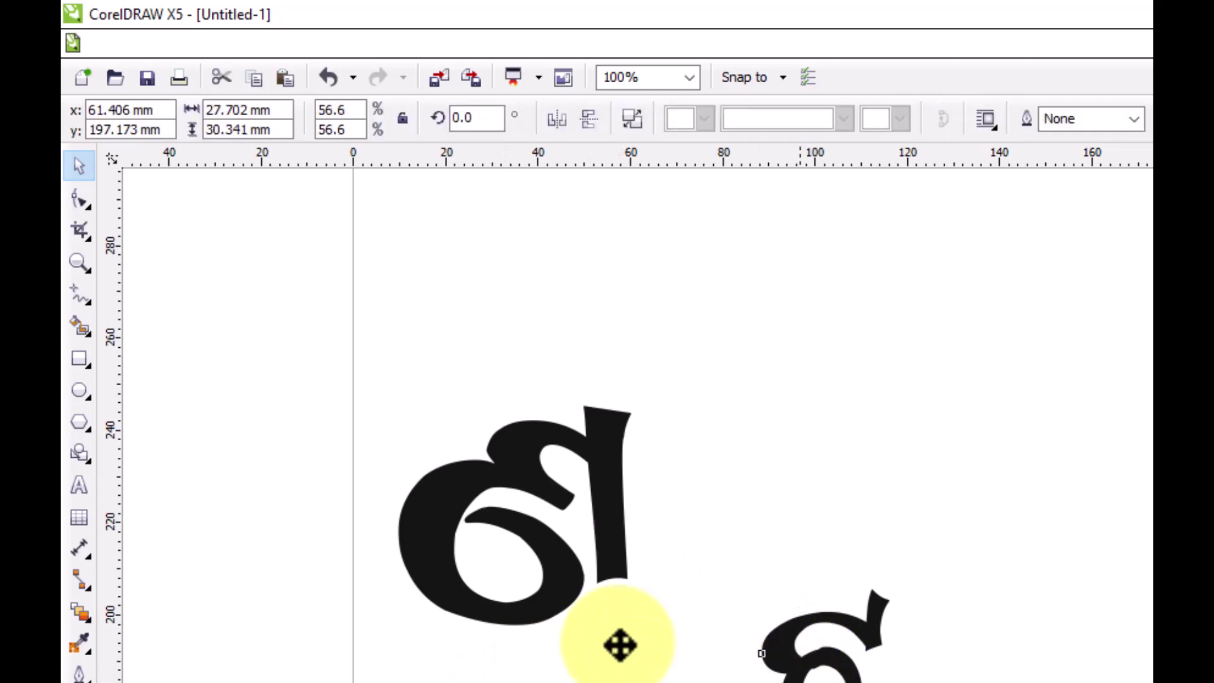
- Scale the small letter to about 53% under the notched stem, then select both letters
mouse_move(708, 627)
left_mouse_down()
mouse_move(671, 616)
mouse_move(644, 644)
left_mouse_up()
scroll(633, 626, "up", 1)
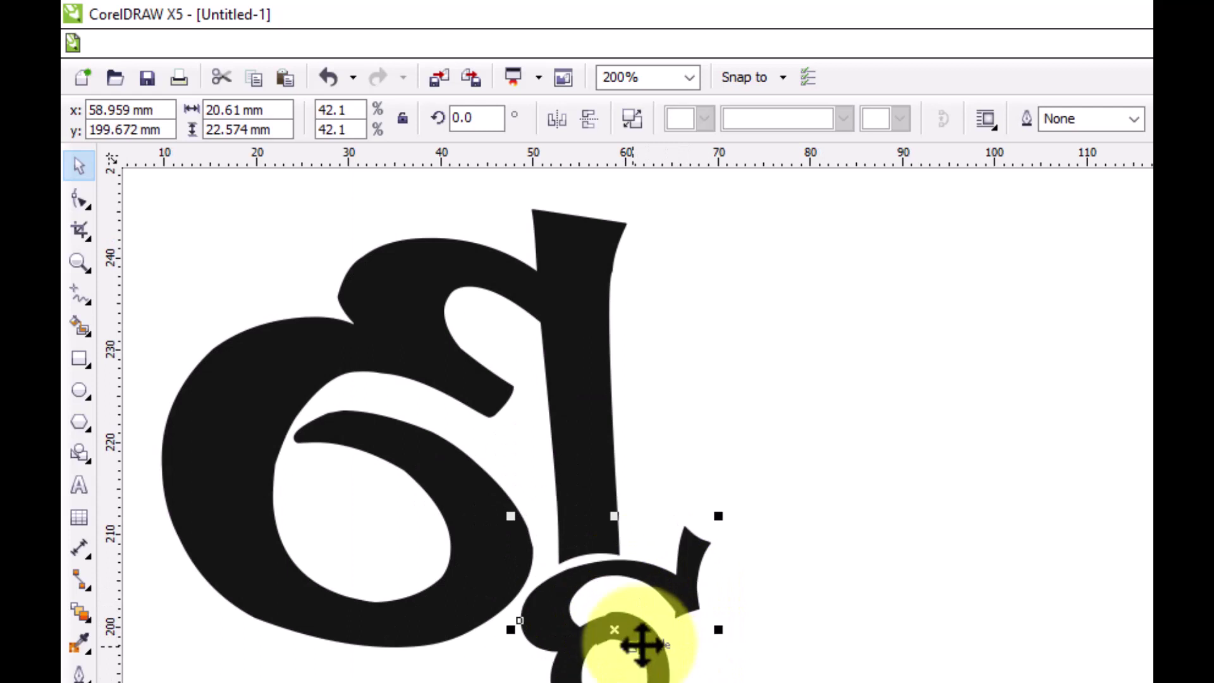
scroll(633, 646, "down", 1)
scroll(611, 591, "down", 1)
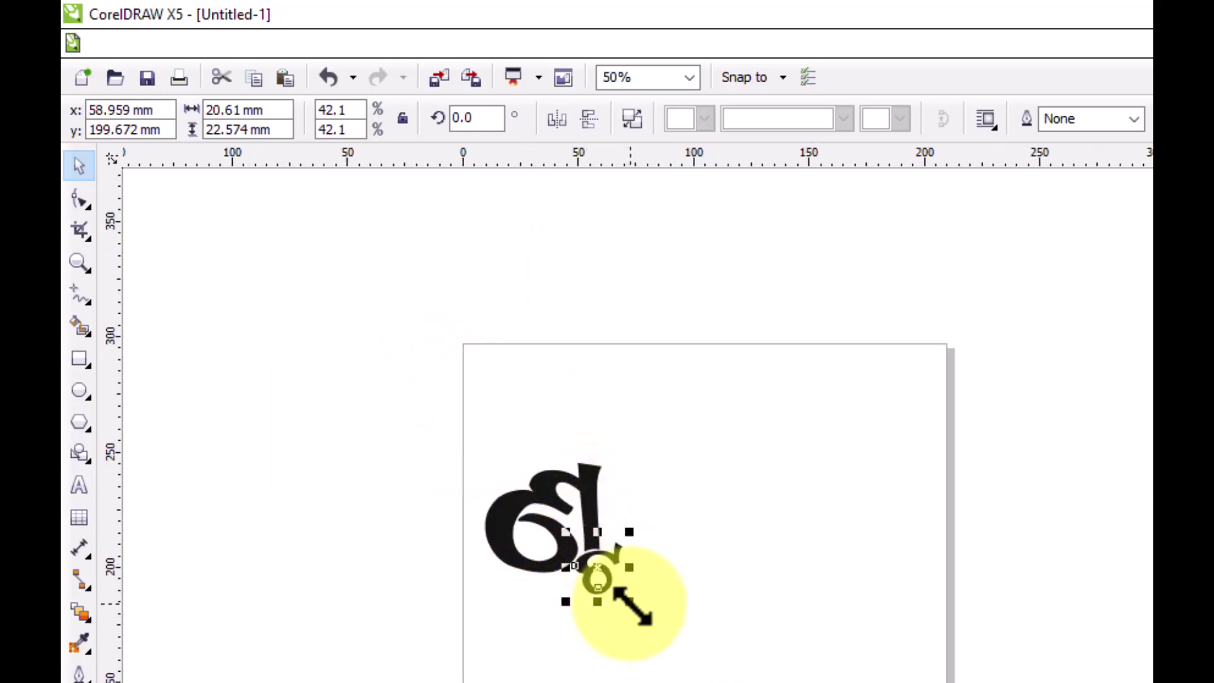
left_click_drag(629, 601, 642, 615)
left_click_drag(404, 374, 664, 680)
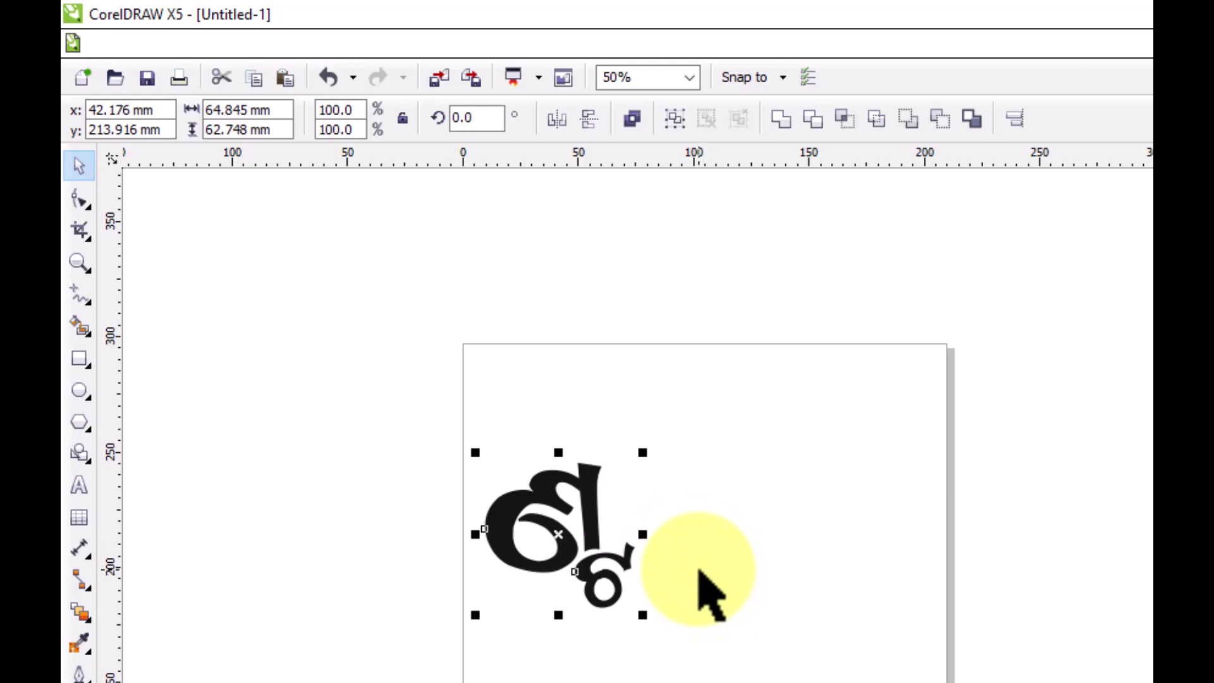
scroll(768, 566, "up", 1)
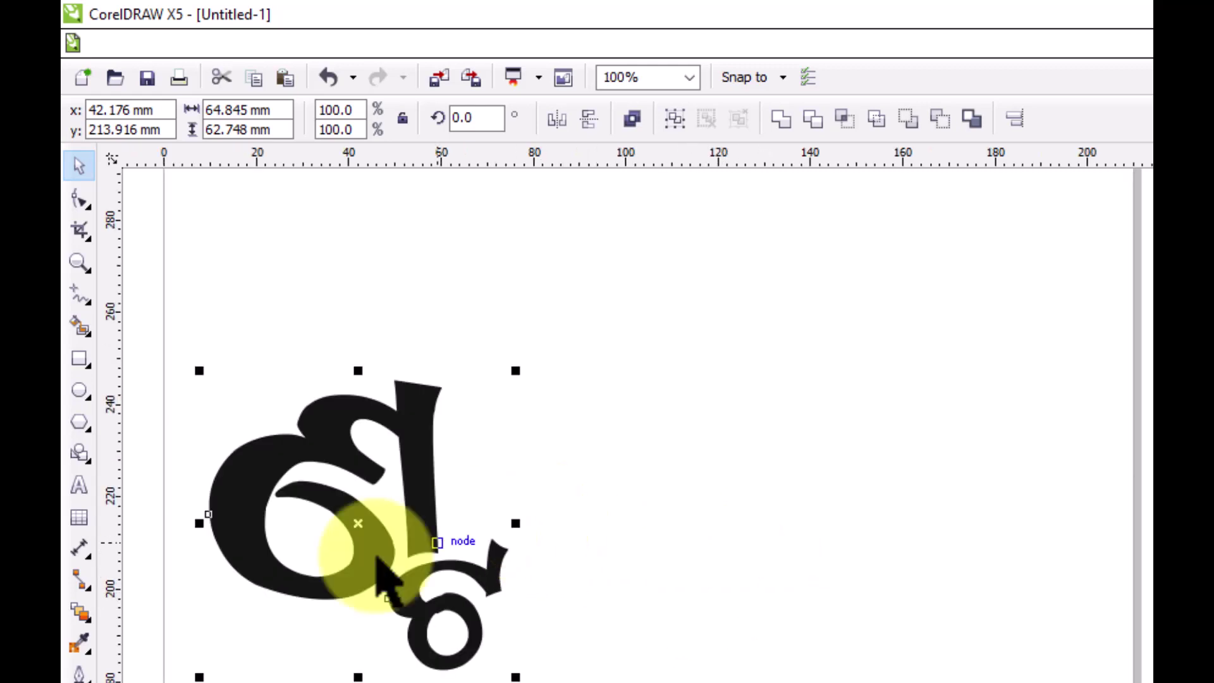
- Add new text 'serw' and move it down beside the combined logo
left_click(80, 488)
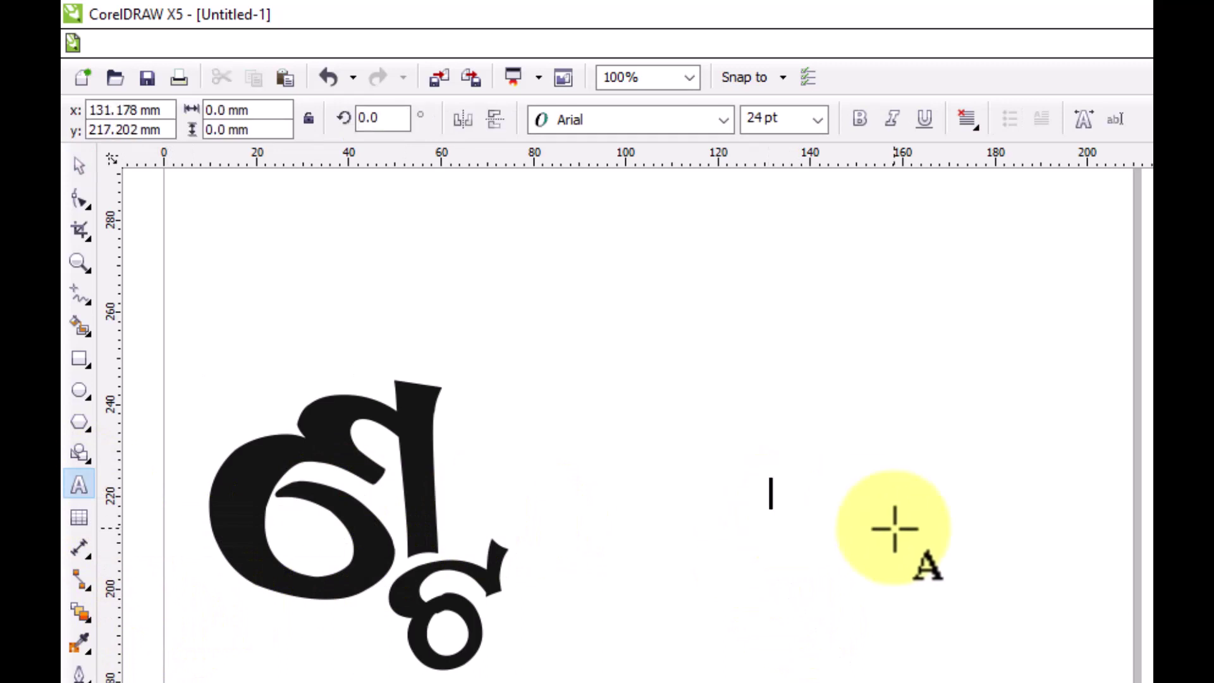
type("serw")
key("ctrl+a")
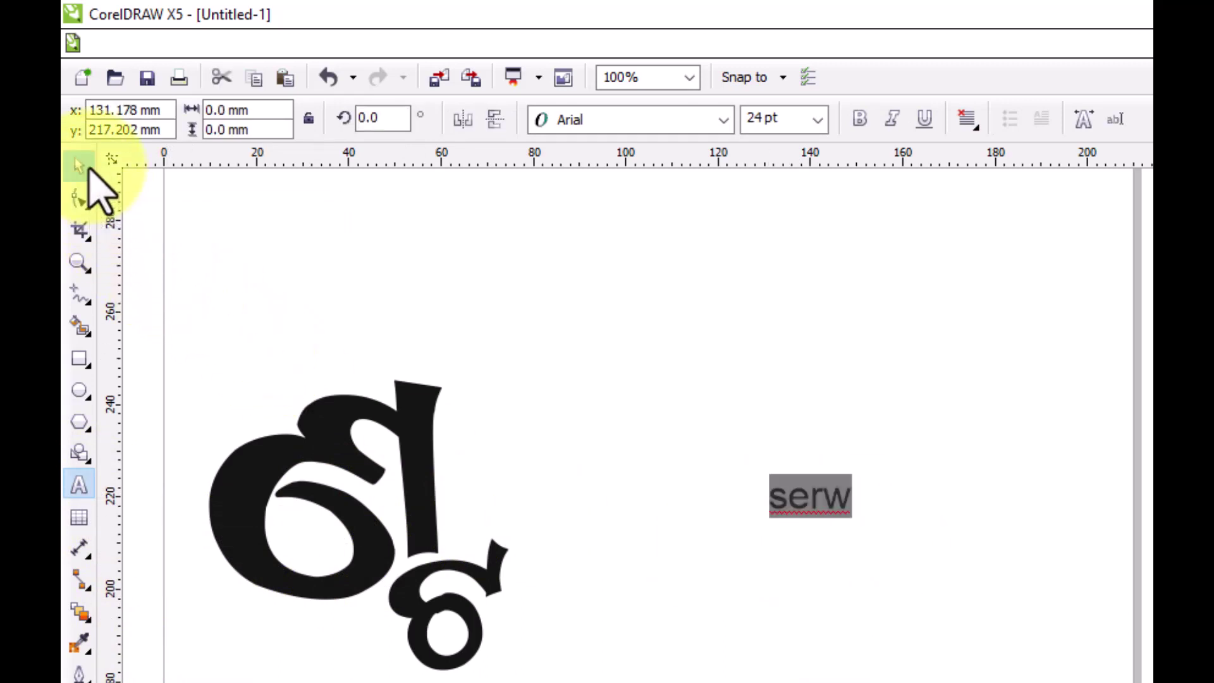
left_click(89, 169)
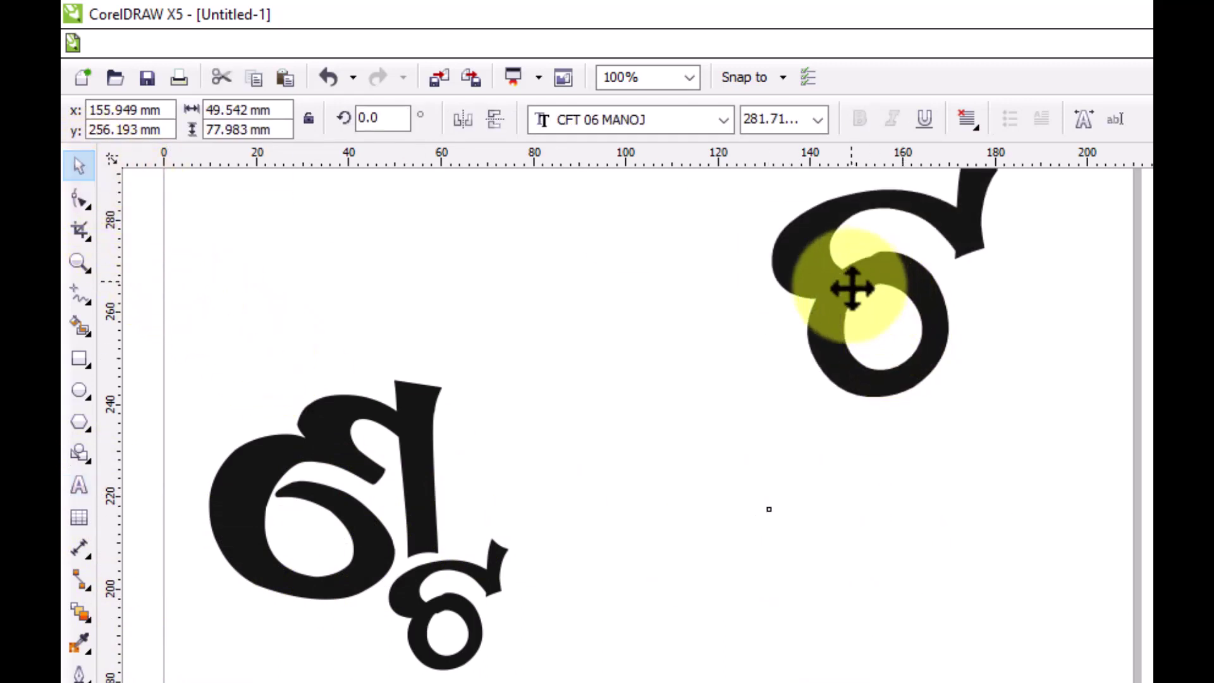
left_click_drag(852, 289, 748, 502)
- Replace the new text with 'as' and delete the extra third letter
left_click(78, 485)
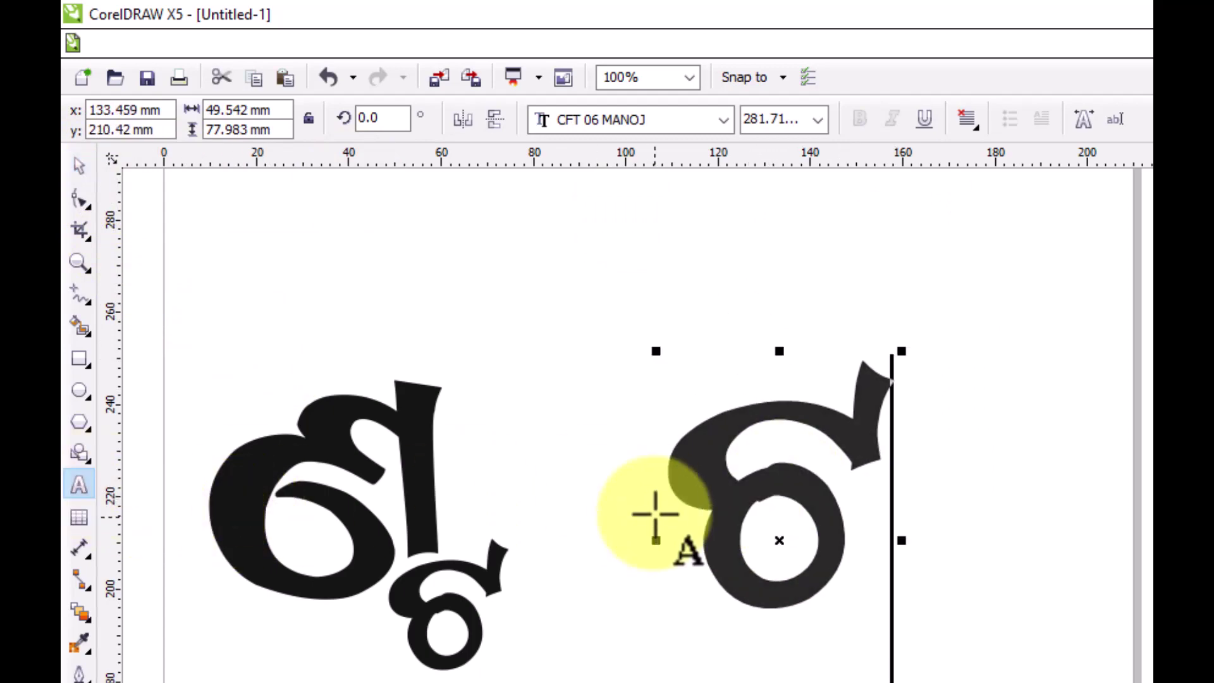
left_click_drag(656, 513, 873, 465)
type("a")
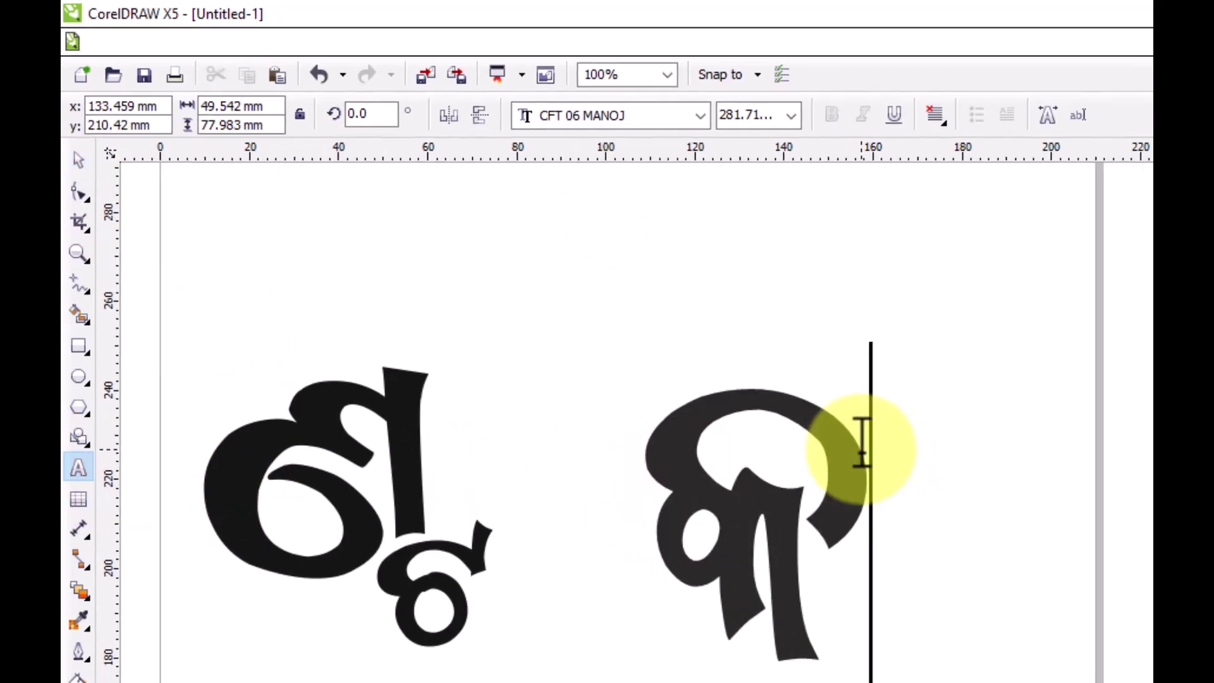
type("s")
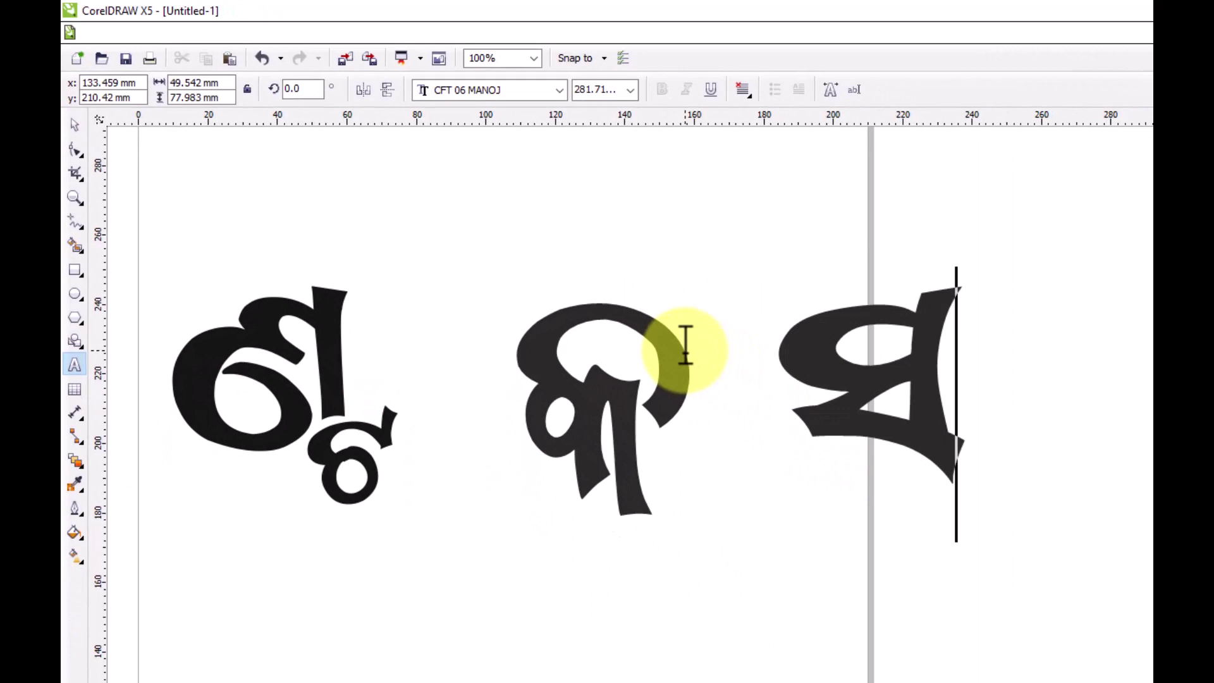
double_click(795, 355)
key("Delete")
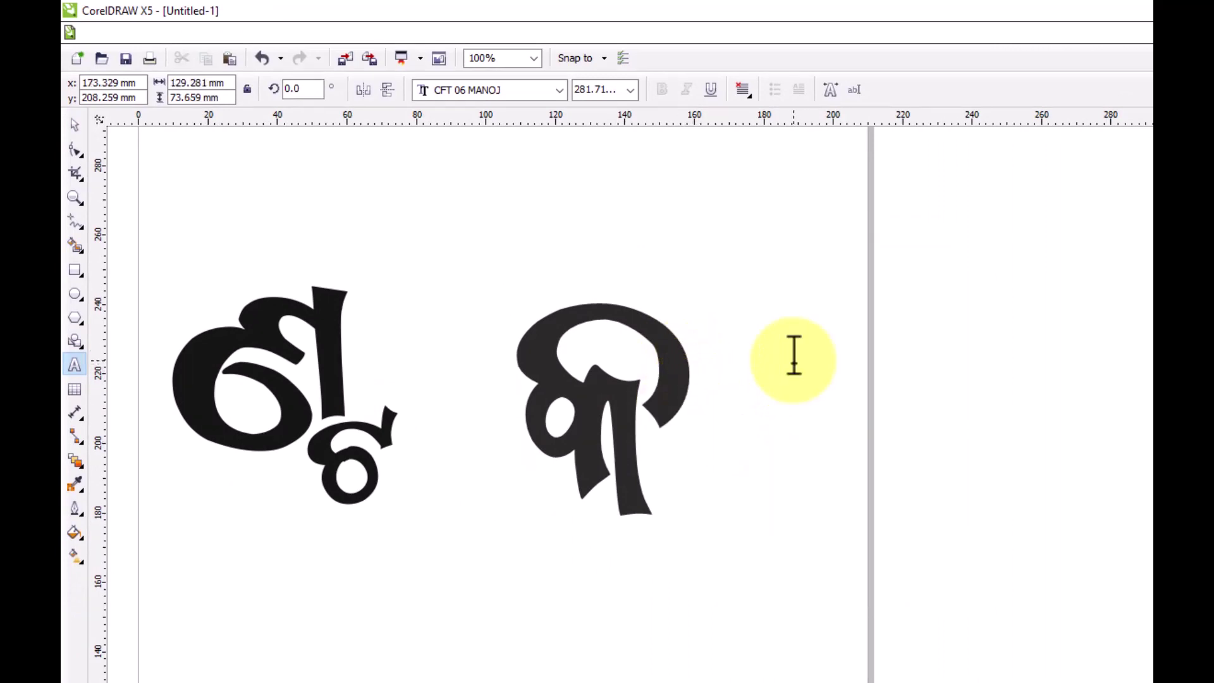
left_click(904, 400)
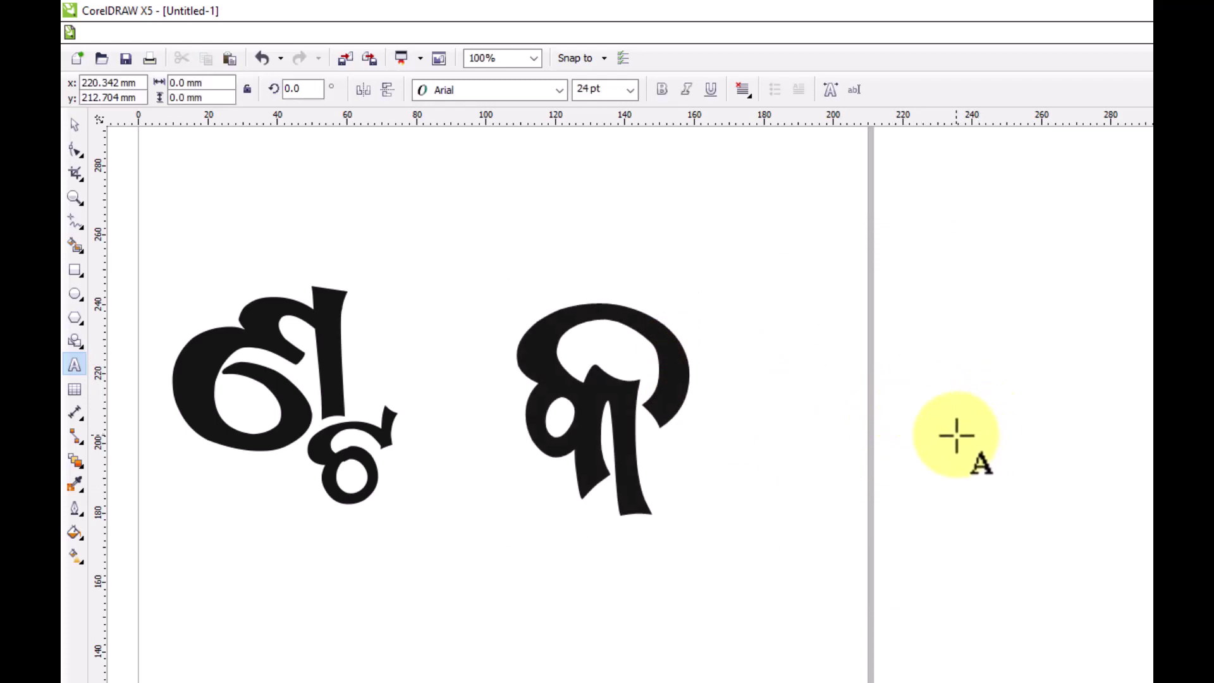
- Paste a third Odia glyph onto the page and convert the middle cluster to curves
key("ctrl+v")
left_click(75, 124)
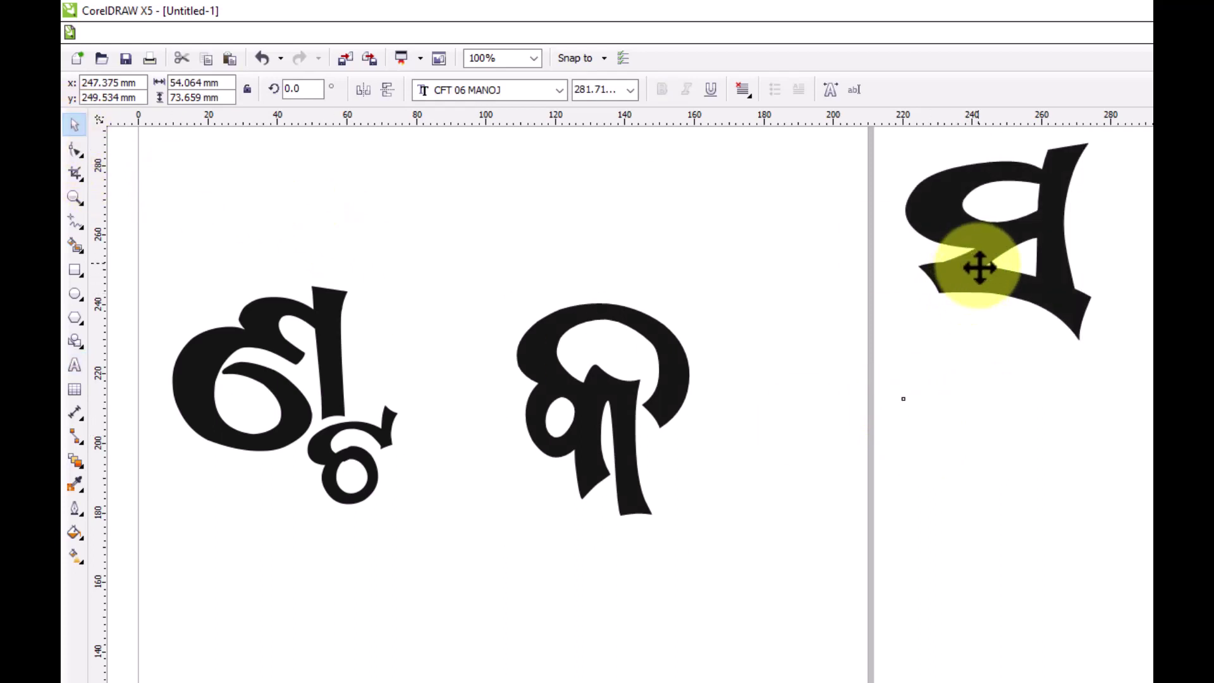
left_click_drag(979, 268, 882, 474)
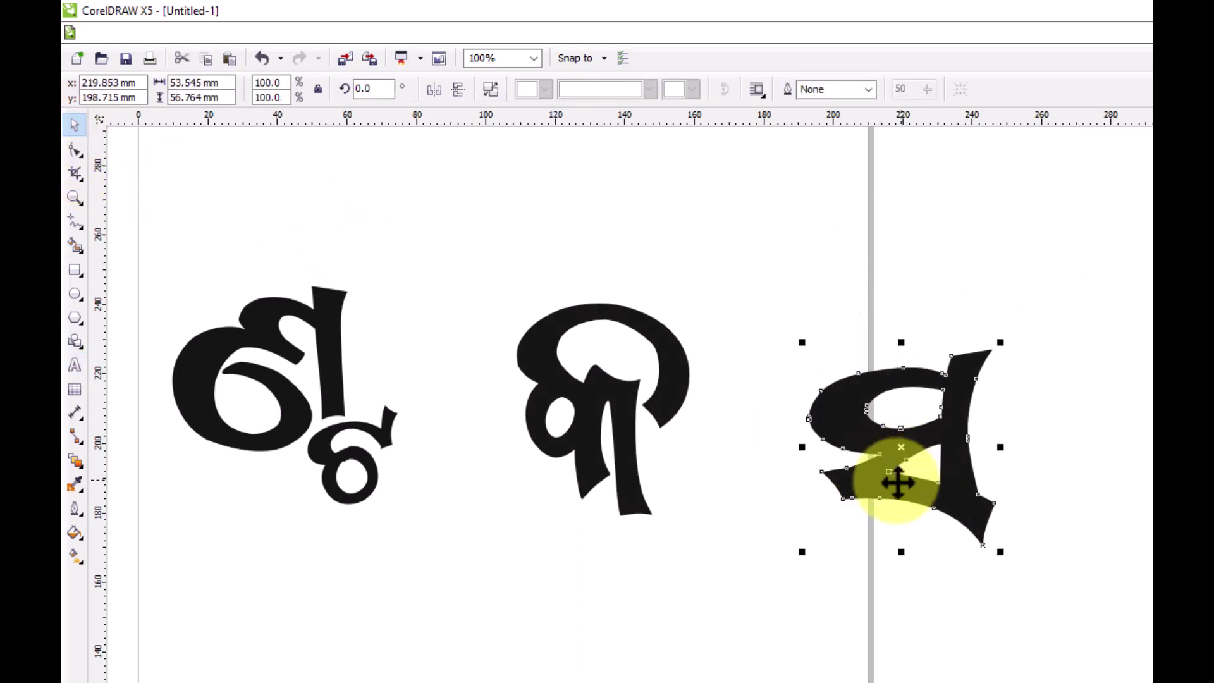
left_click(633, 408)
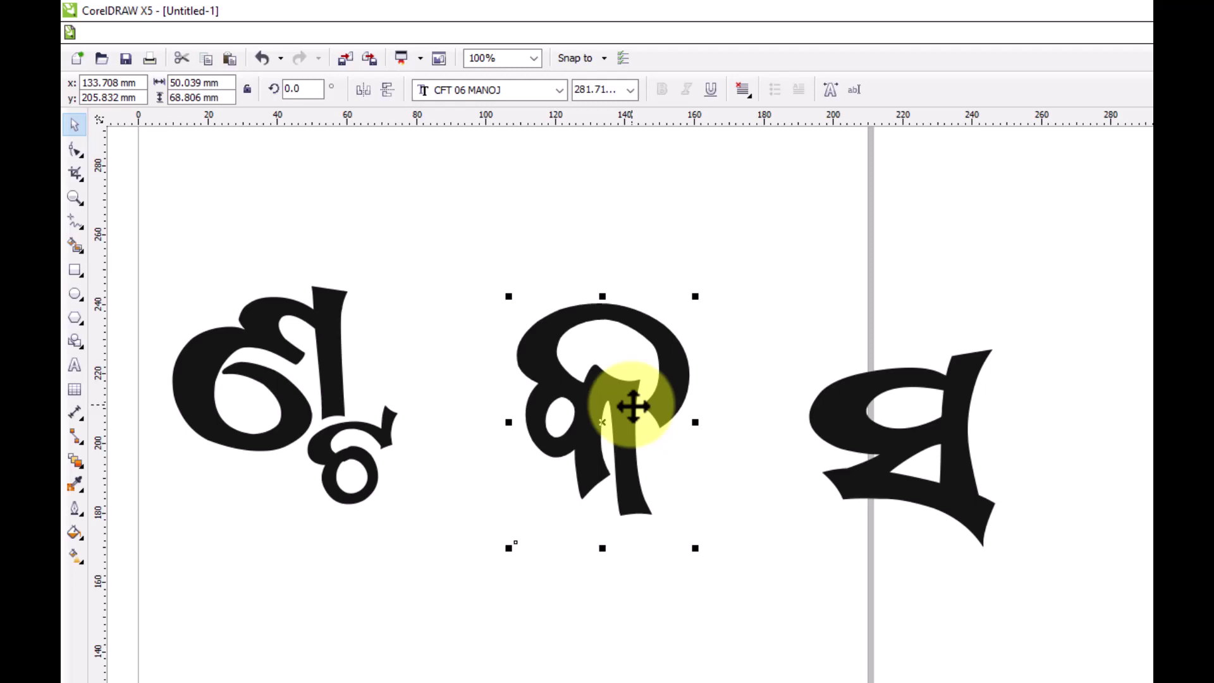
key("ctrl+q")
- Shrink the right glyph to about 59% and overlap it onto the middle cluster's base
left_click(873, 446)
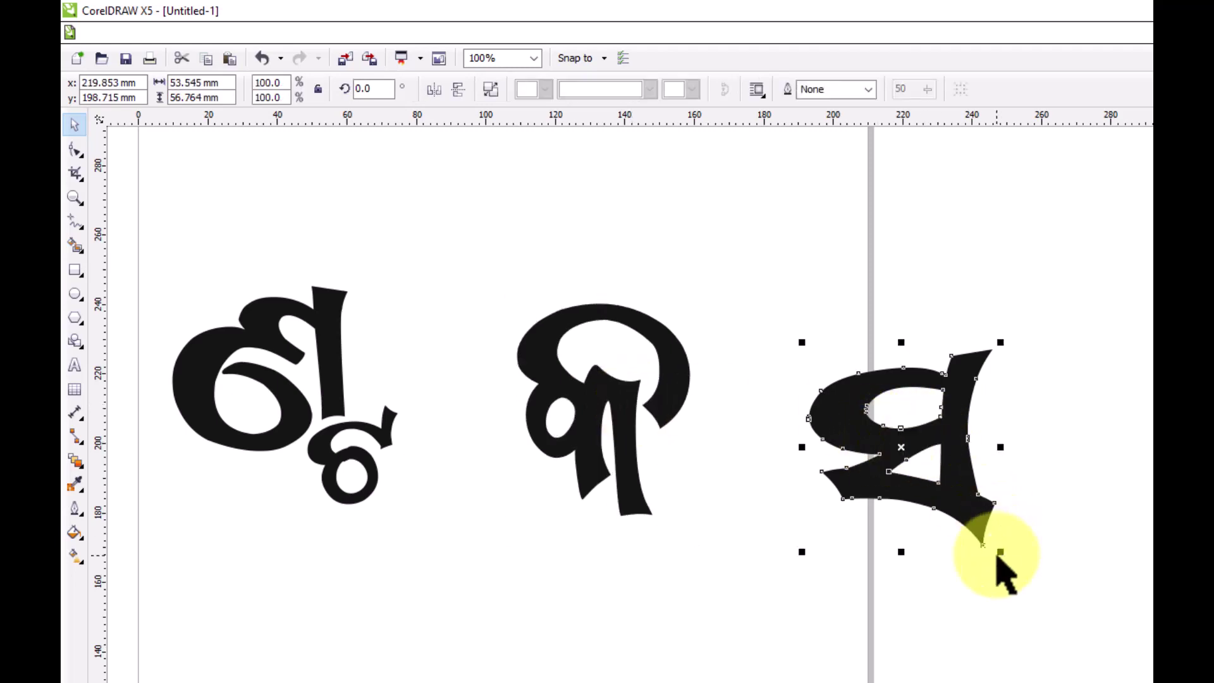
left_click_drag(999, 554, 919, 466)
left_click_drag(887, 412, 673, 494)
left_click(677, 401)
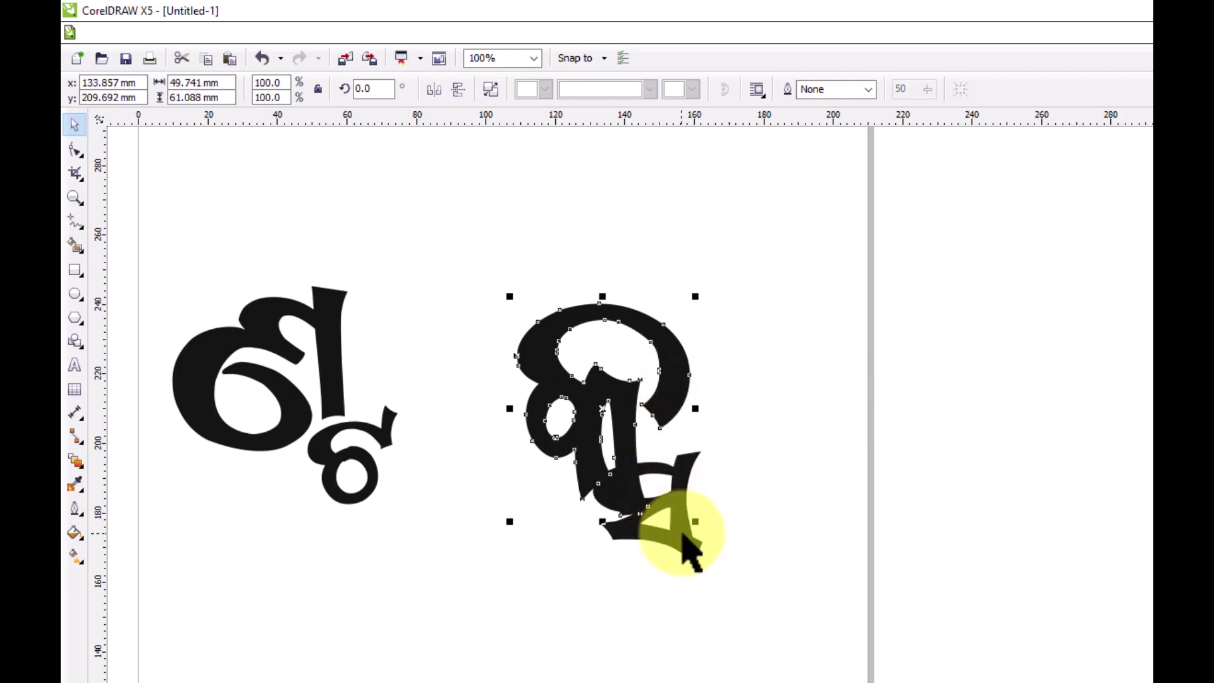
left_click(1018, 506)
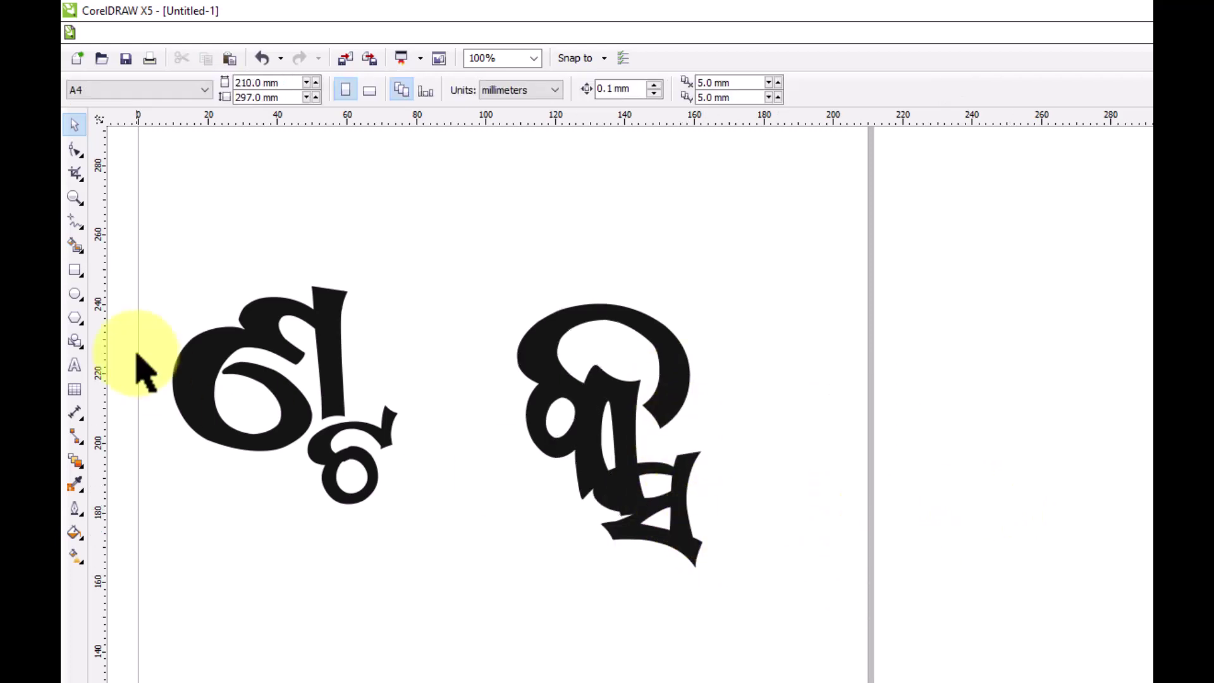
- Draw a circle over the small glyph's left side
left_click(75, 294)
left_click_drag(587, 457, 694, 551)
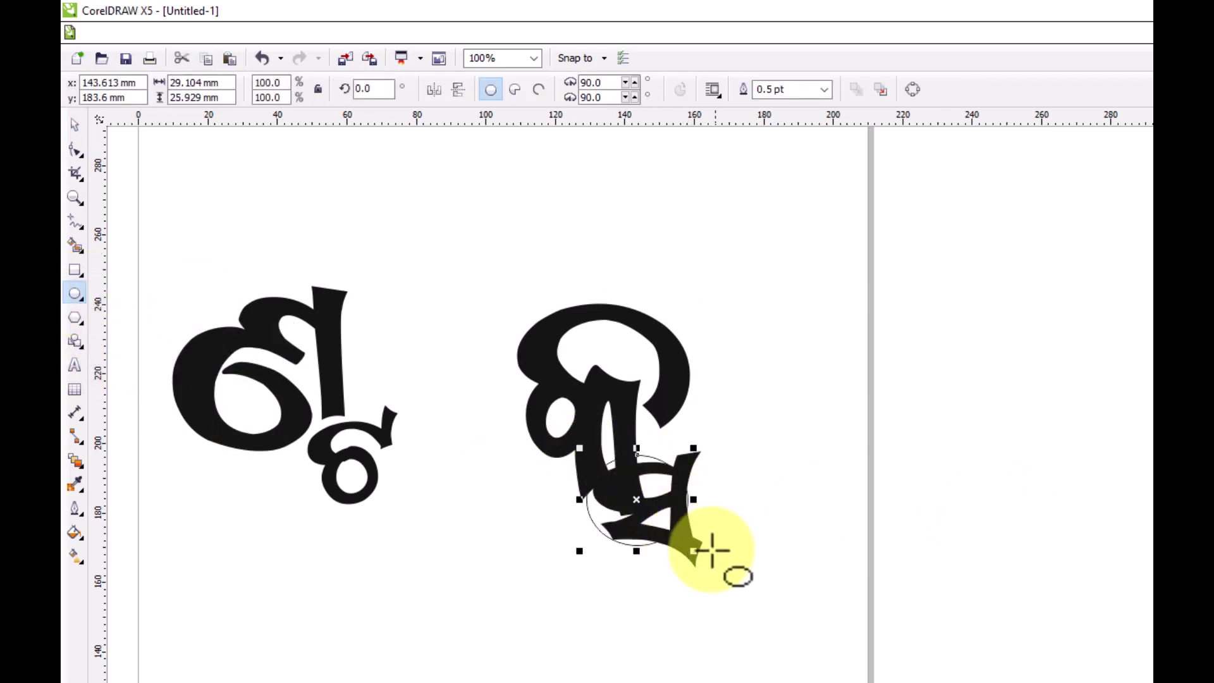
left_click(81, 130)
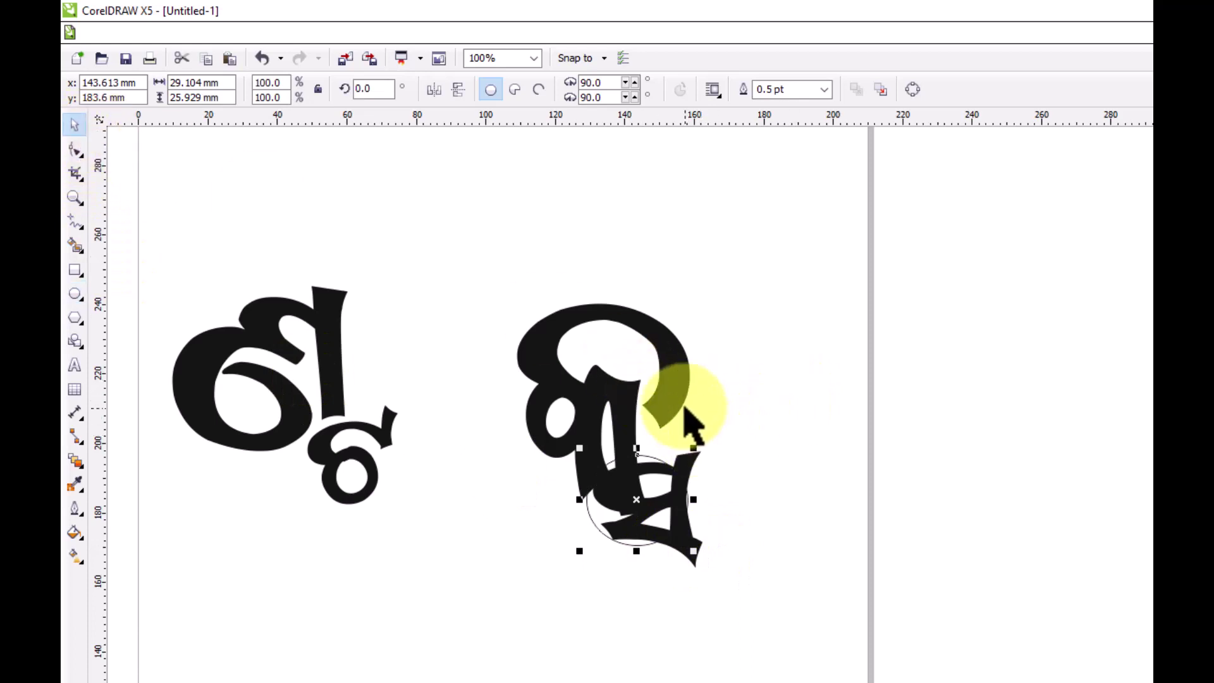
- Trim the circle out of the middle glyph, then delete the circle
left_click(665, 336)
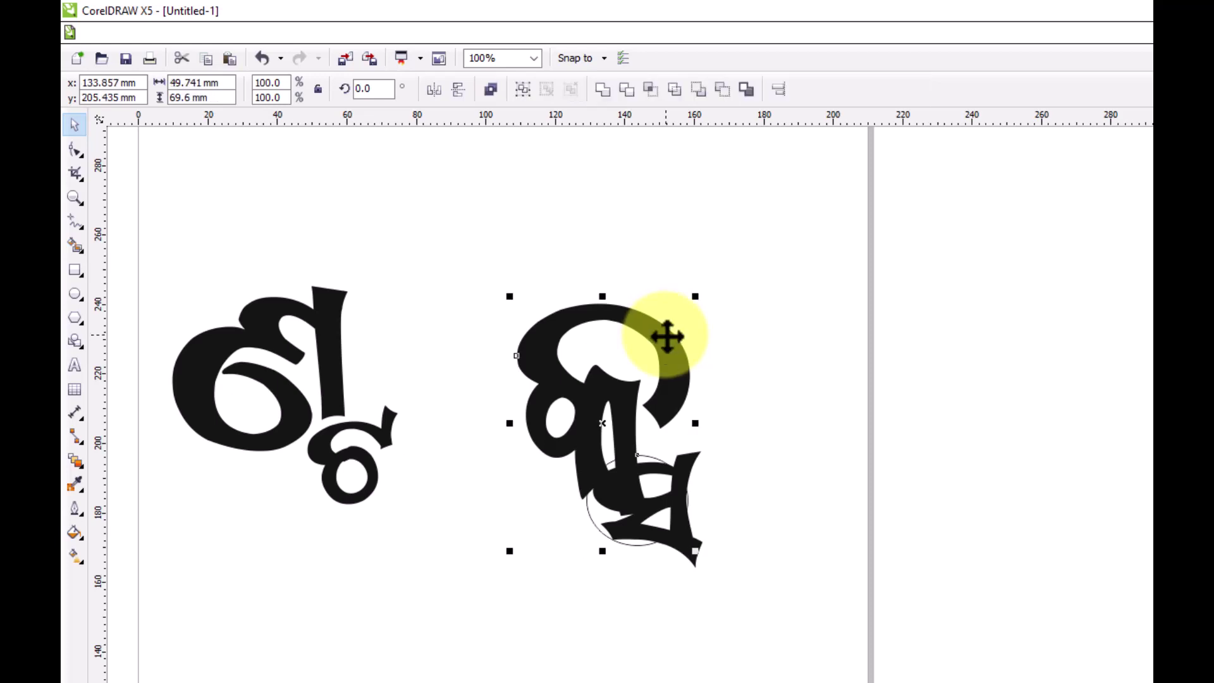
left_click(938, 408)
left_click(594, 522)
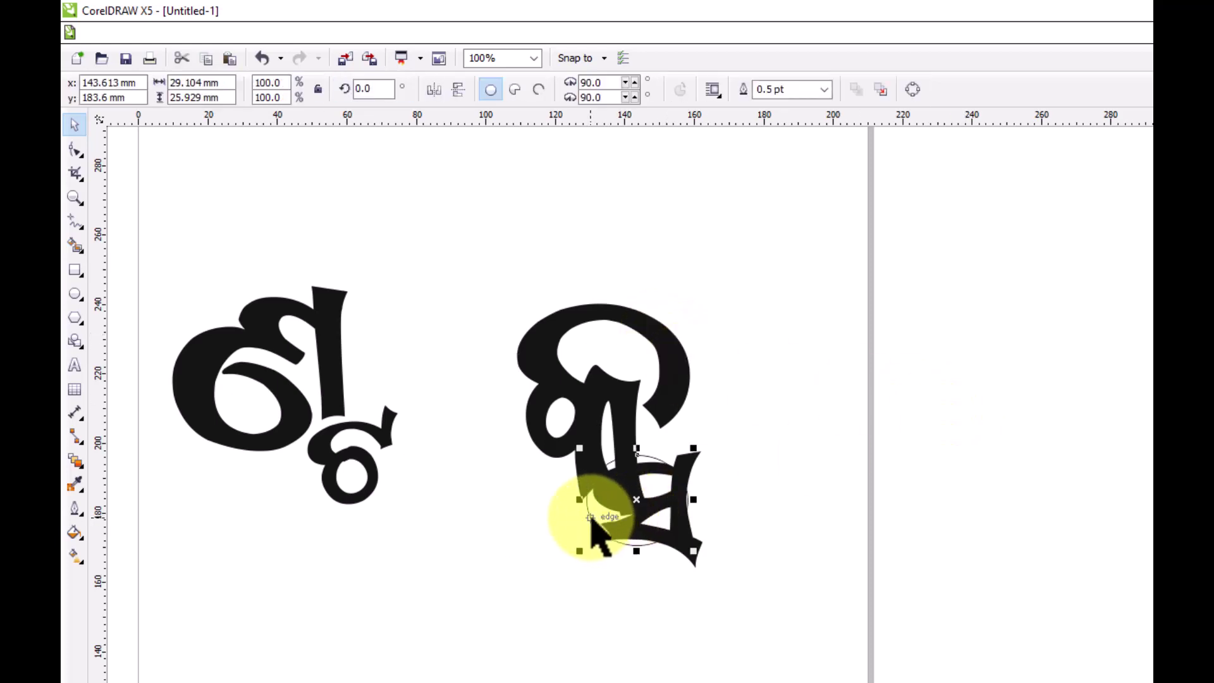
left_click(682, 352, "shift")
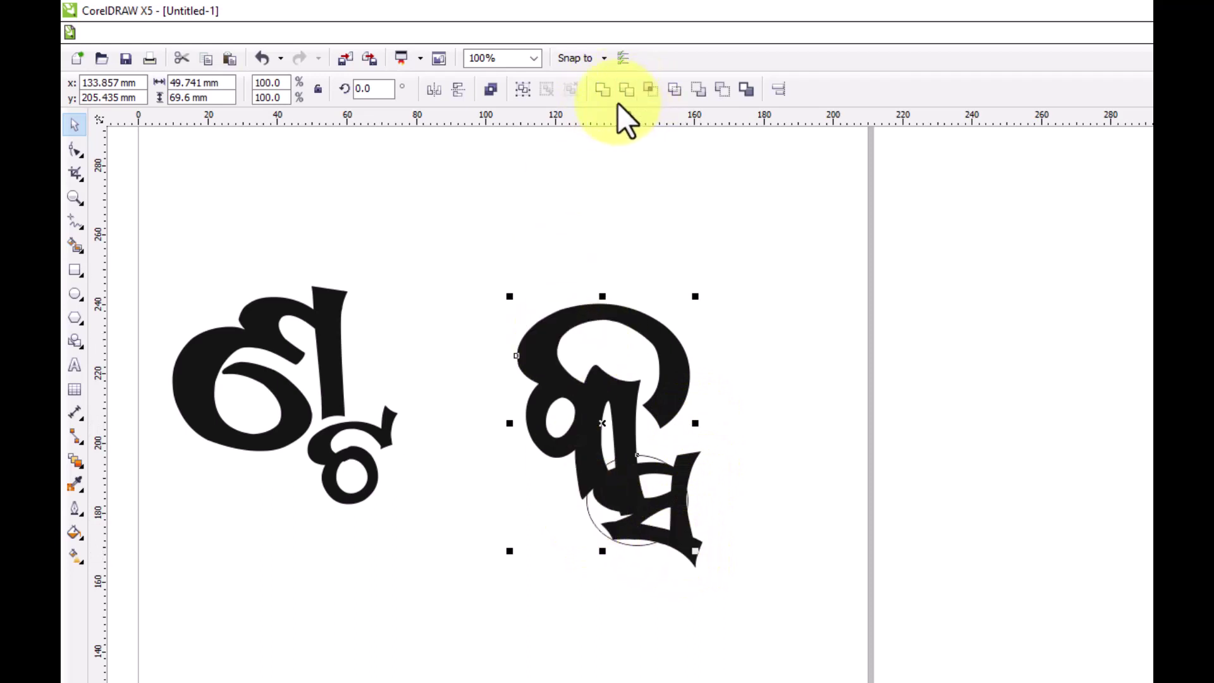
left_click(631, 90)
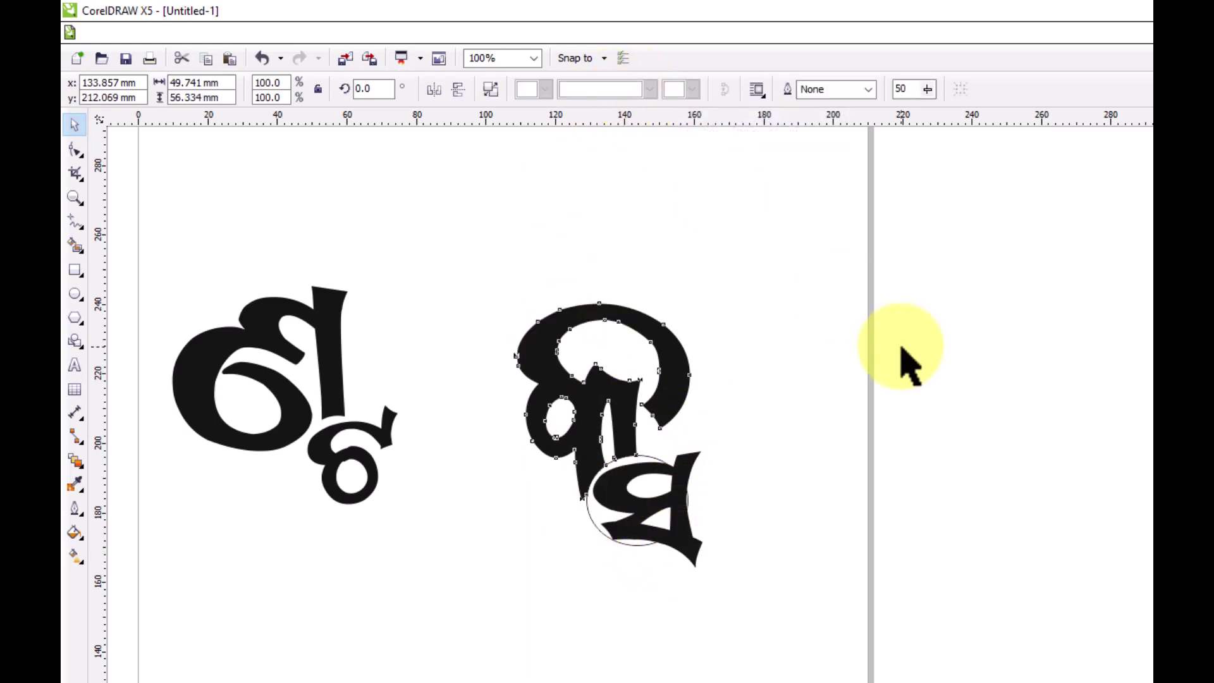
left_click(598, 530)
key("Delete")
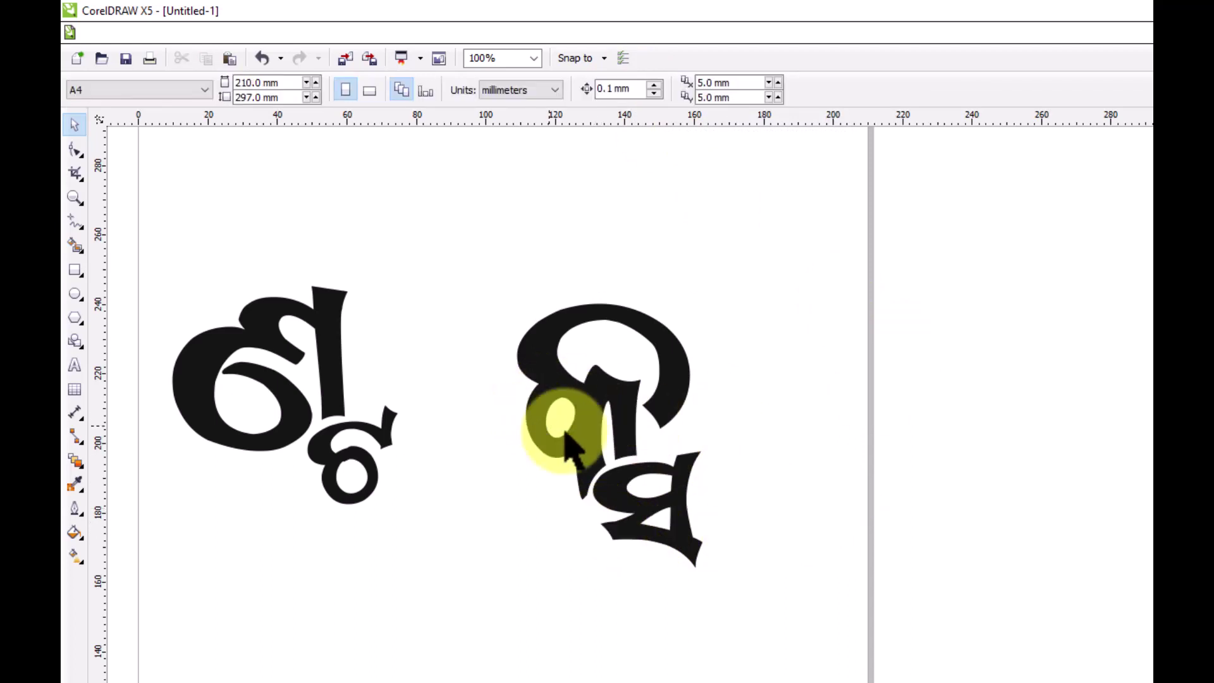
- Weld the middle cluster's pieces into one shape and nudge it slightly into position
left_click_drag(453, 195, 728, 588)
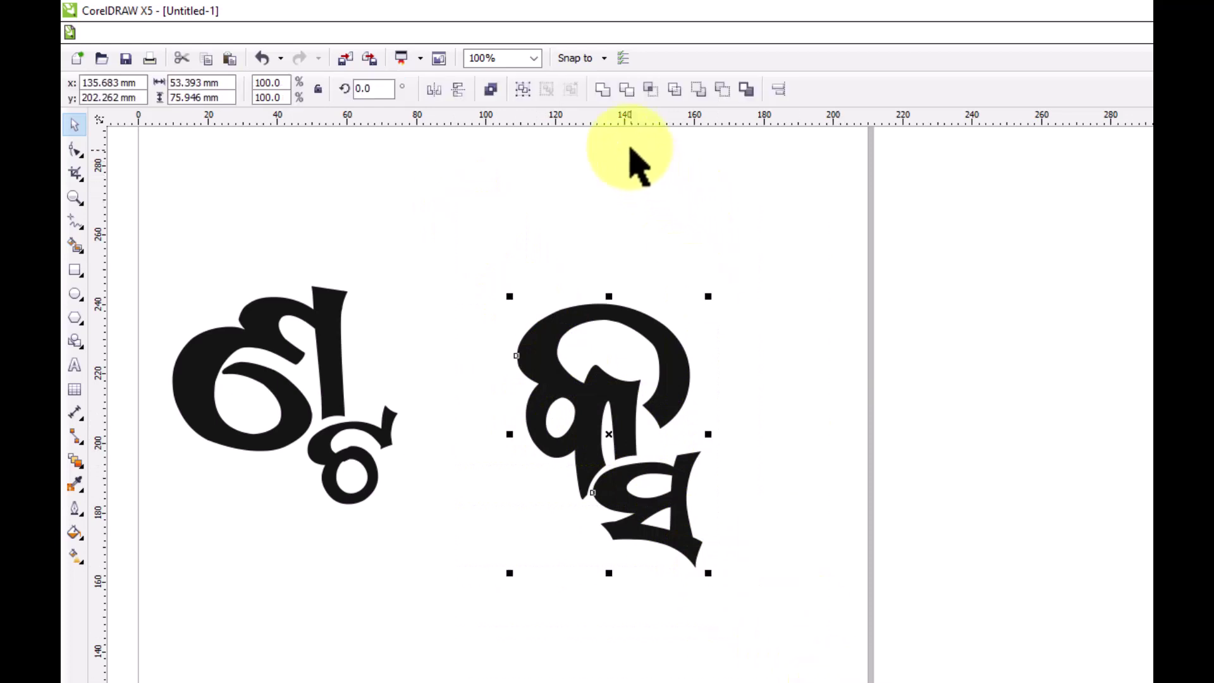
left_click(602, 88)
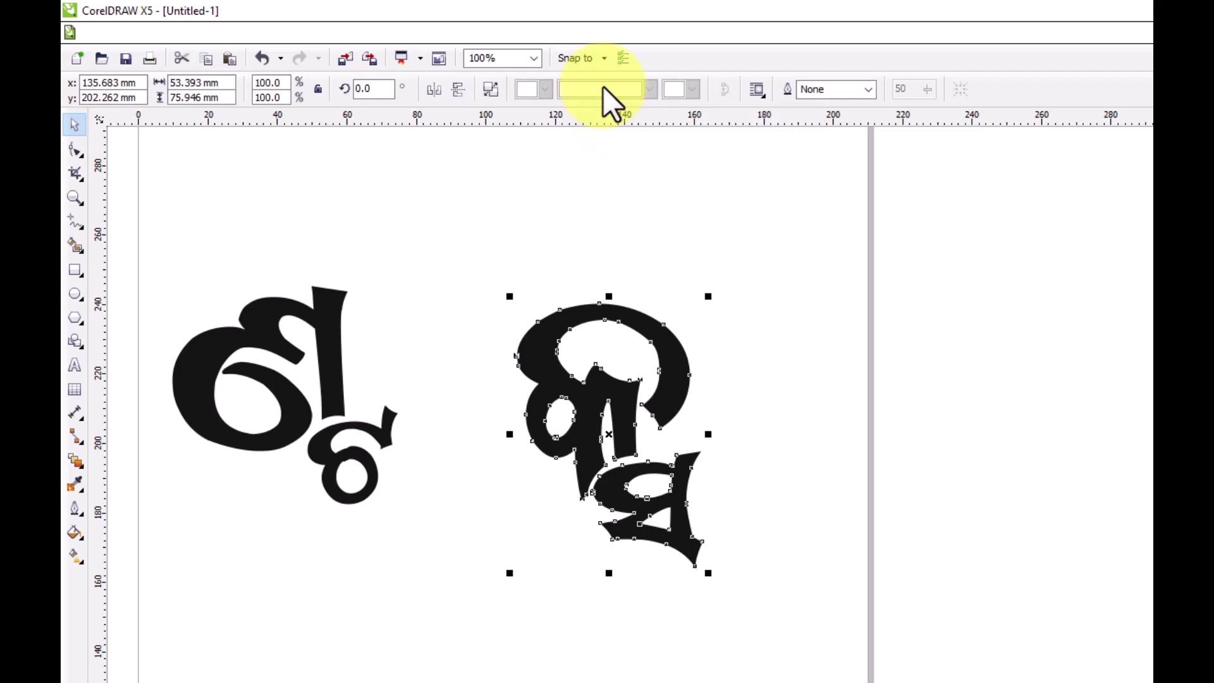
left_click(911, 287)
mouse_move(684, 405)
left_mouse_down()
mouse_move(744, 335)
mouse_move(668, 361)
left_mouse_up()
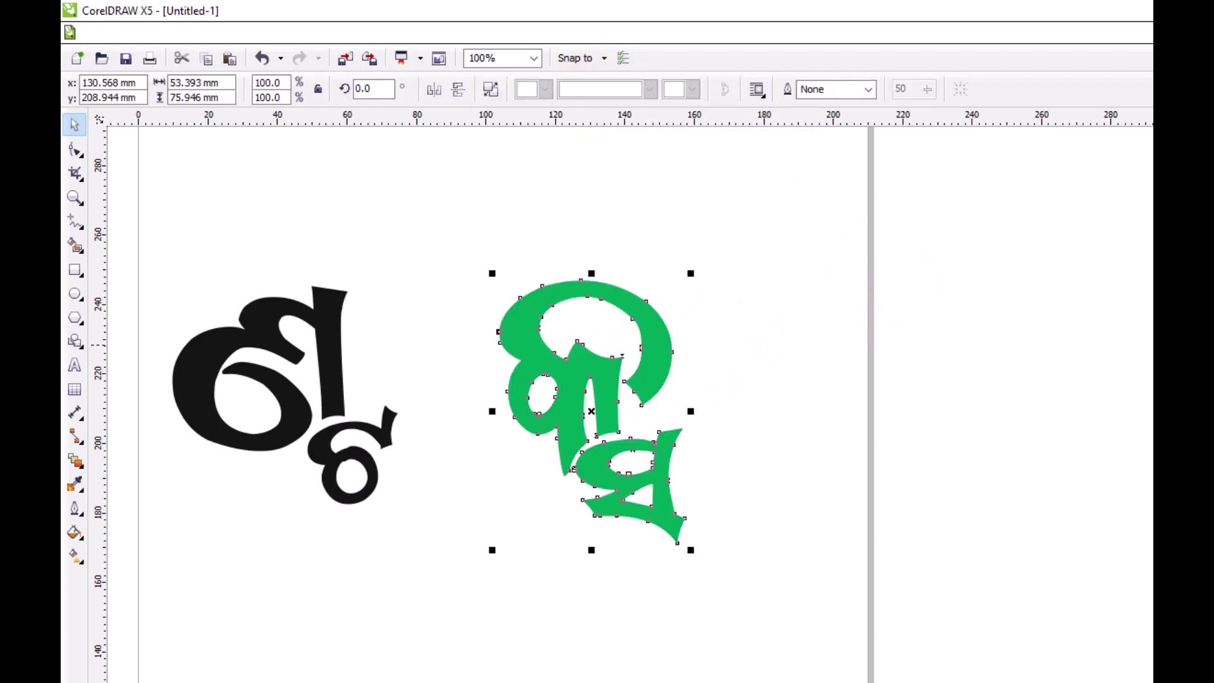
- Select the black letter cluster's pieces and move the upper black glyph upward
left_click(519, 499)
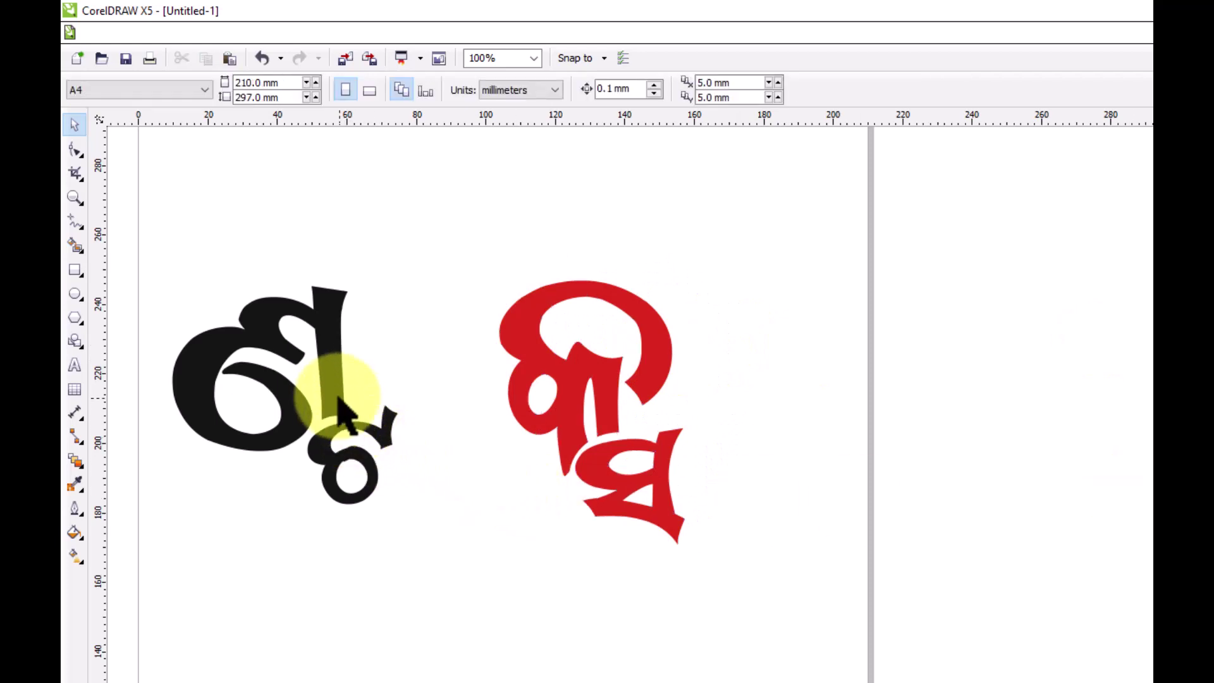
left_click(332, 402)
left_click(344, 542)
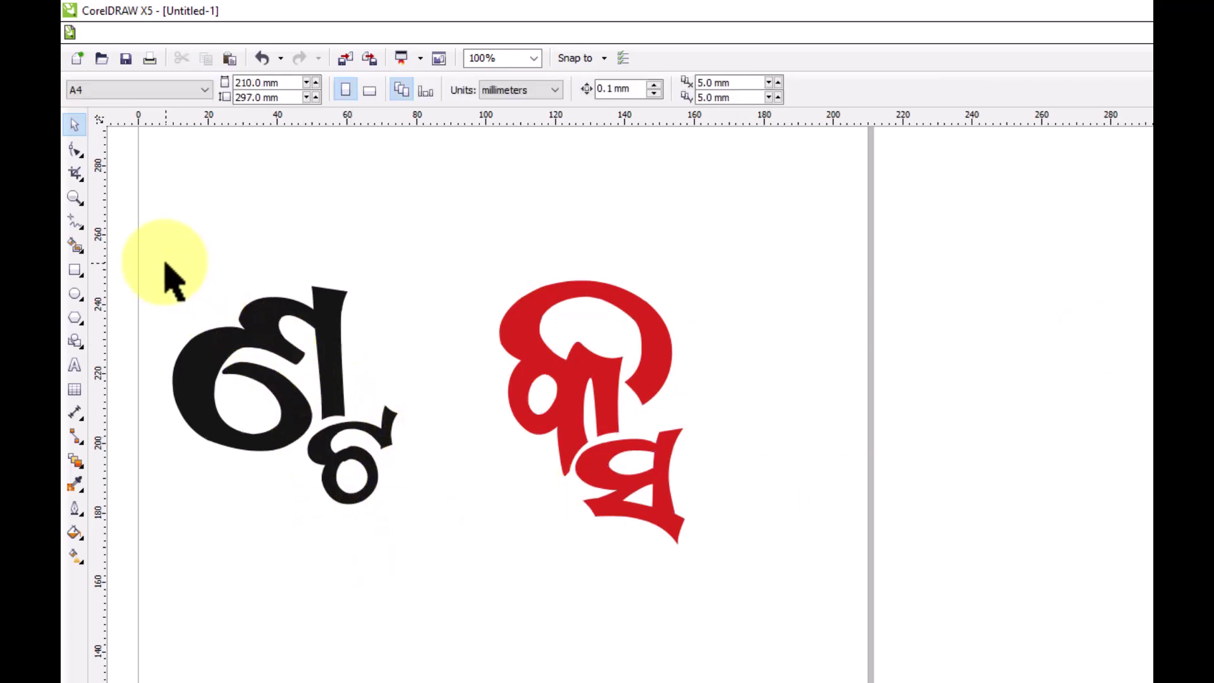
mouse_move(266, 300)
left_mouse_down()
mouse_move(266, 272)
mouse_move(329, 194)
left_mouse_up()
- Undo the glyph move, weld the two black glyphs, and butt the result against the red cluster
key("ctrl+z")
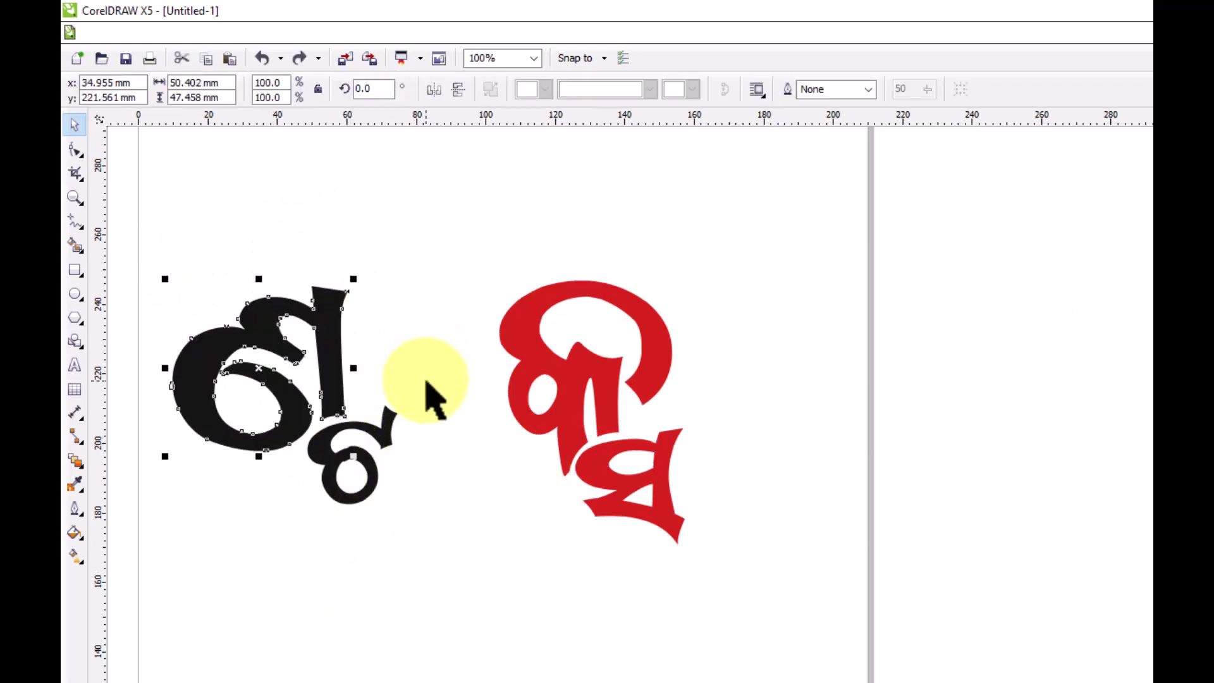
left_click(426, 578)
left_click(360, 454)
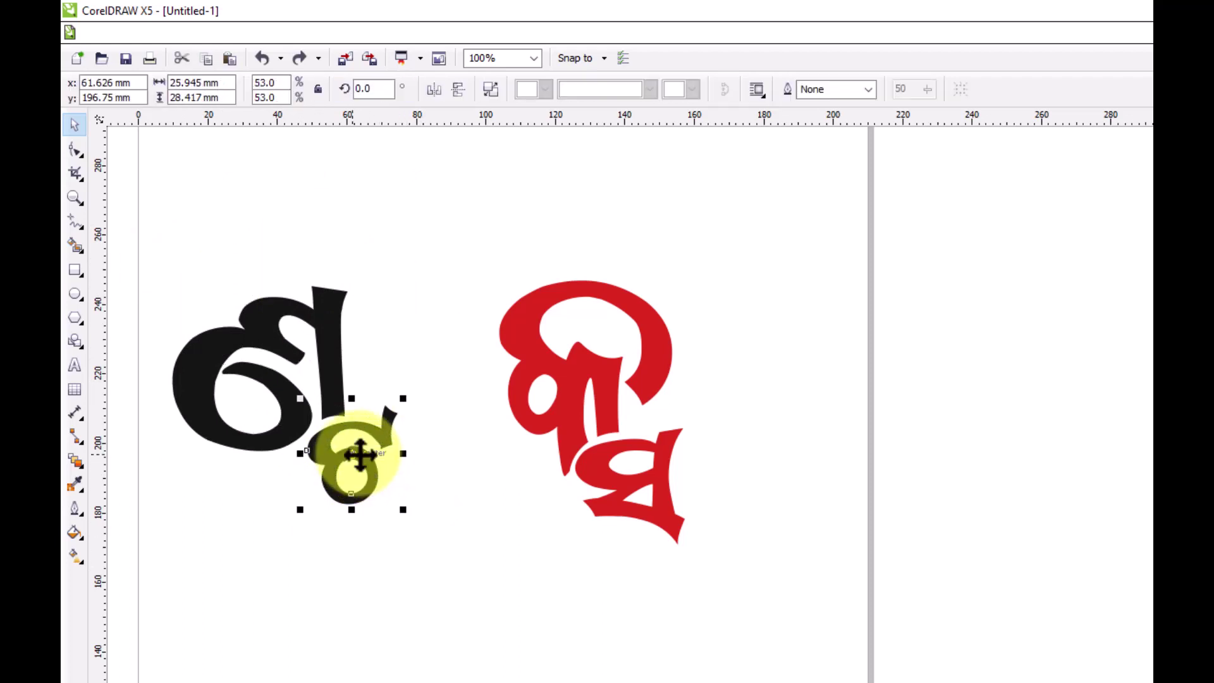
left_click(326, 304, "shift")
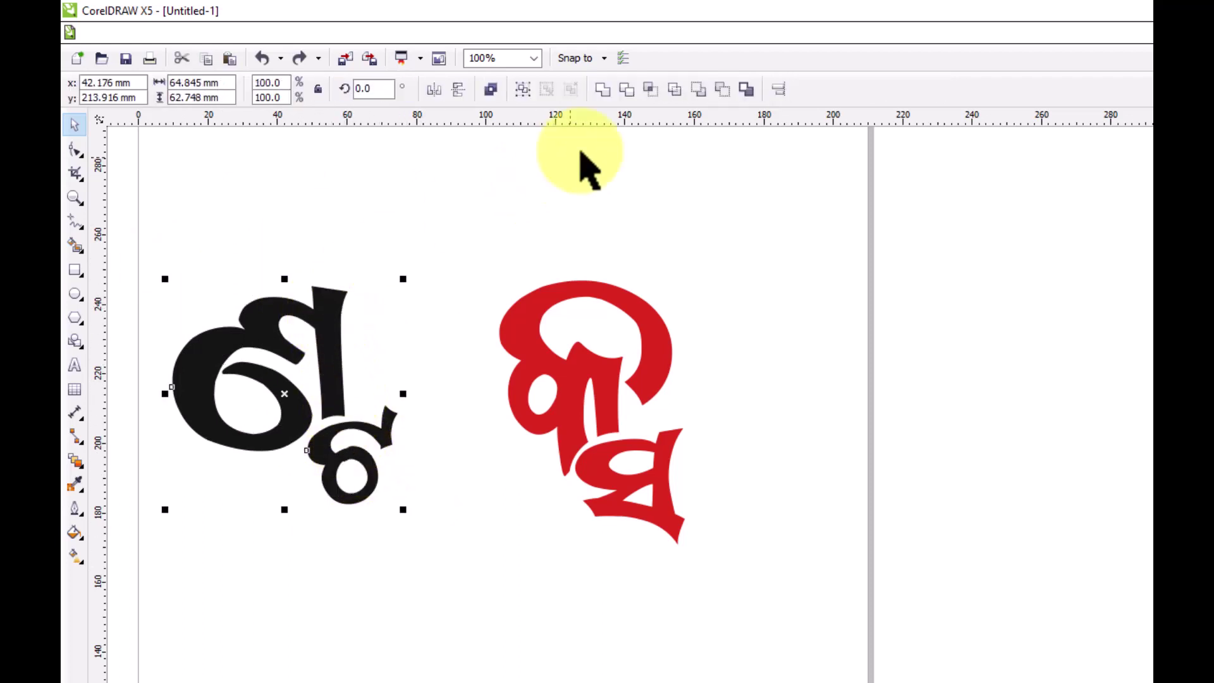
left_click(603, 91)
left_click(989, 383)
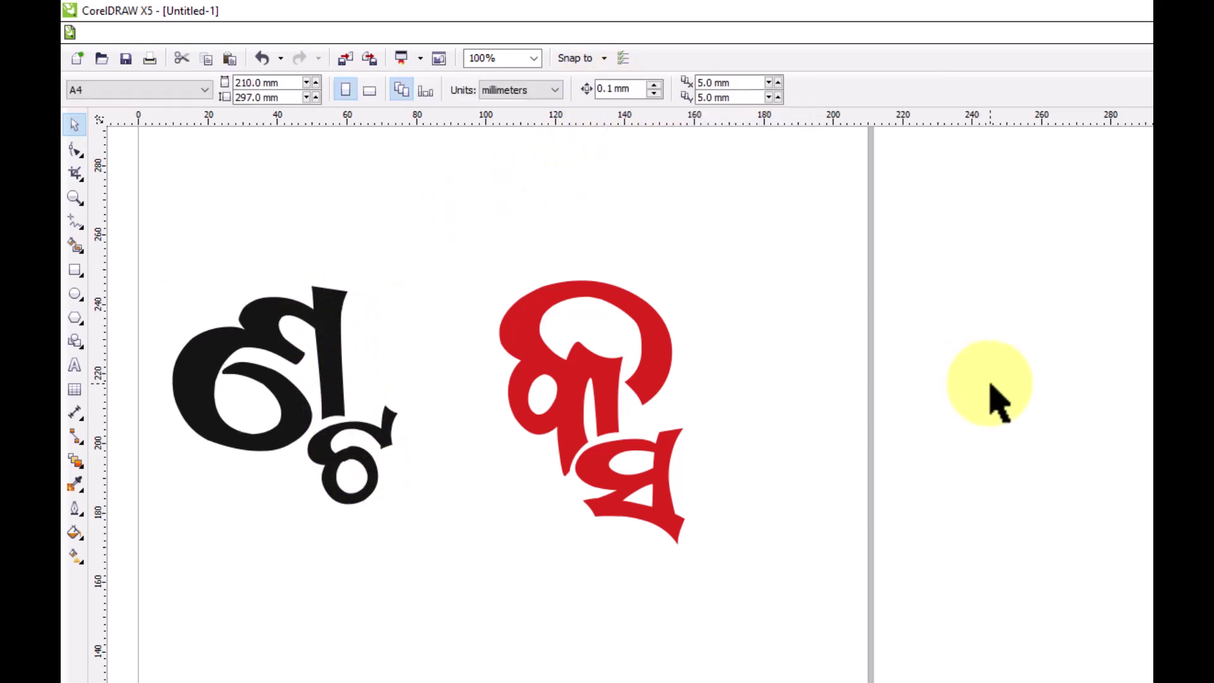
left_click_drag(346, 411, 453, 421)
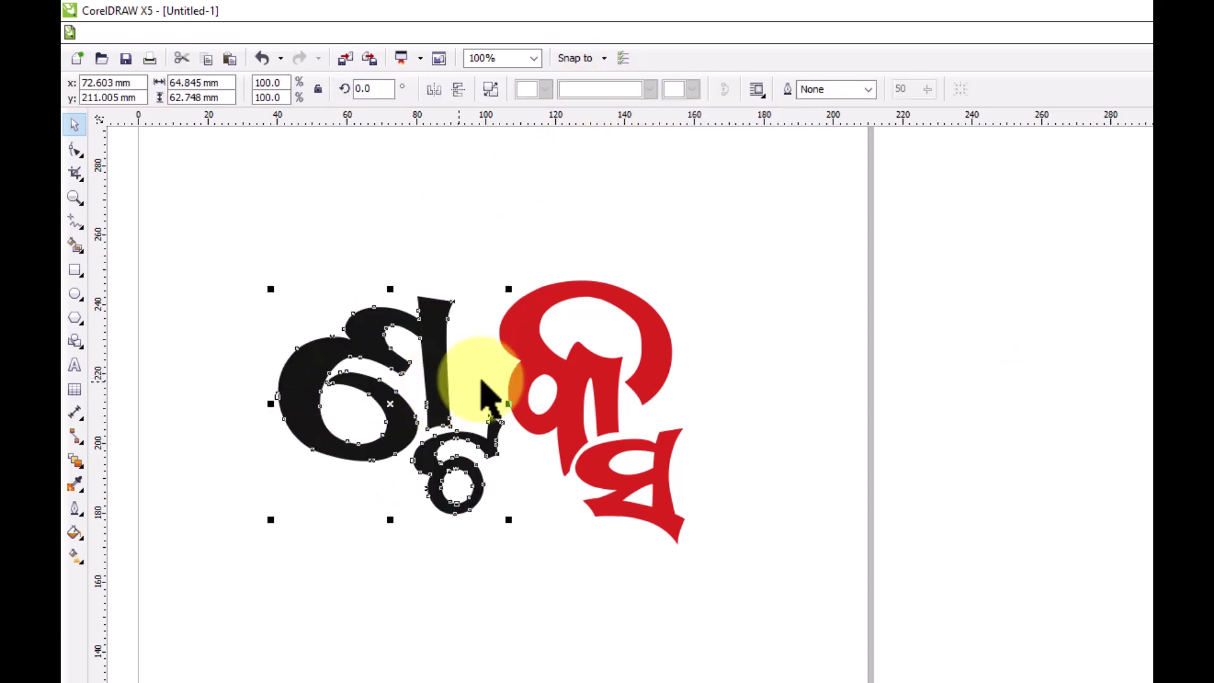
- Try magenta and yellow fills on the welded cluster, then settle on blue
left_click(1196, 443)
left_click(1195, 253)
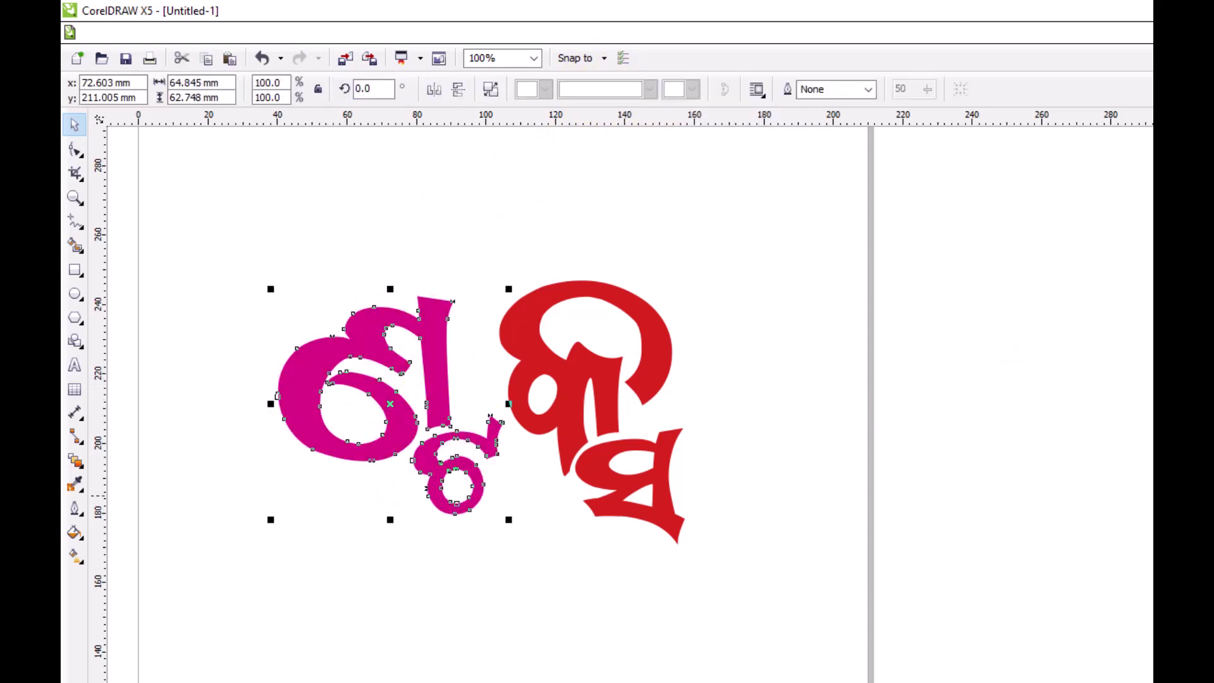
left_click(1196, 190)
left_click(978, 484)
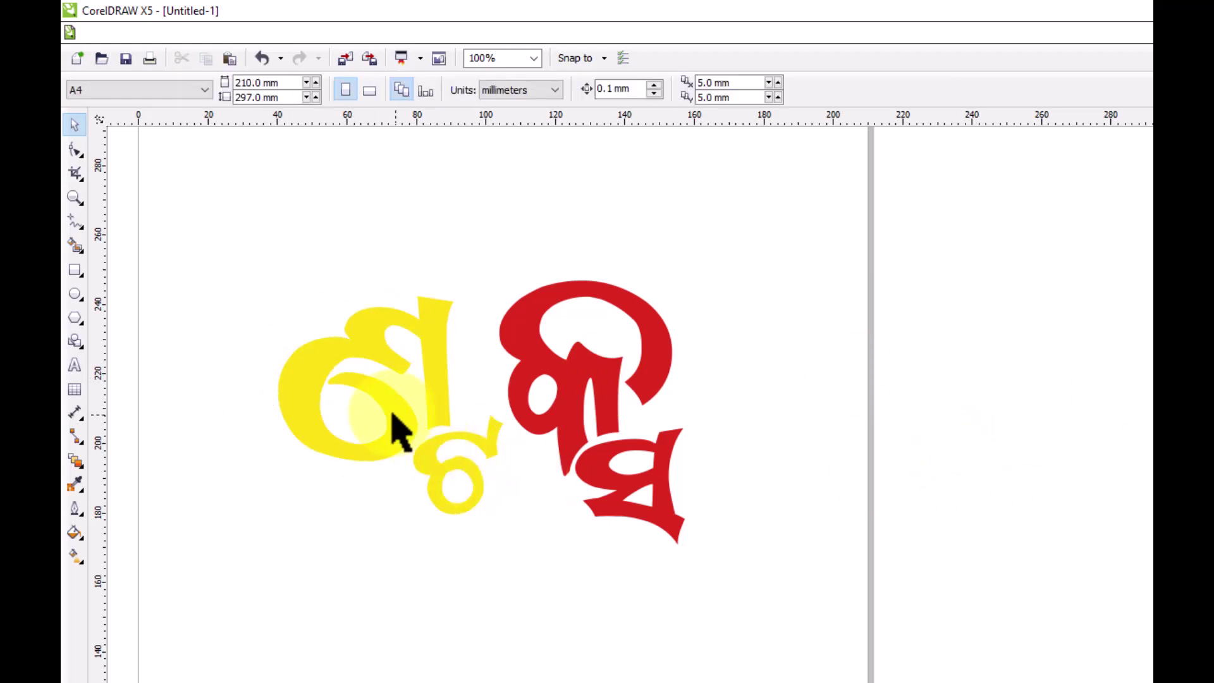
left_click(390, 414)
left_click(1195, 317)
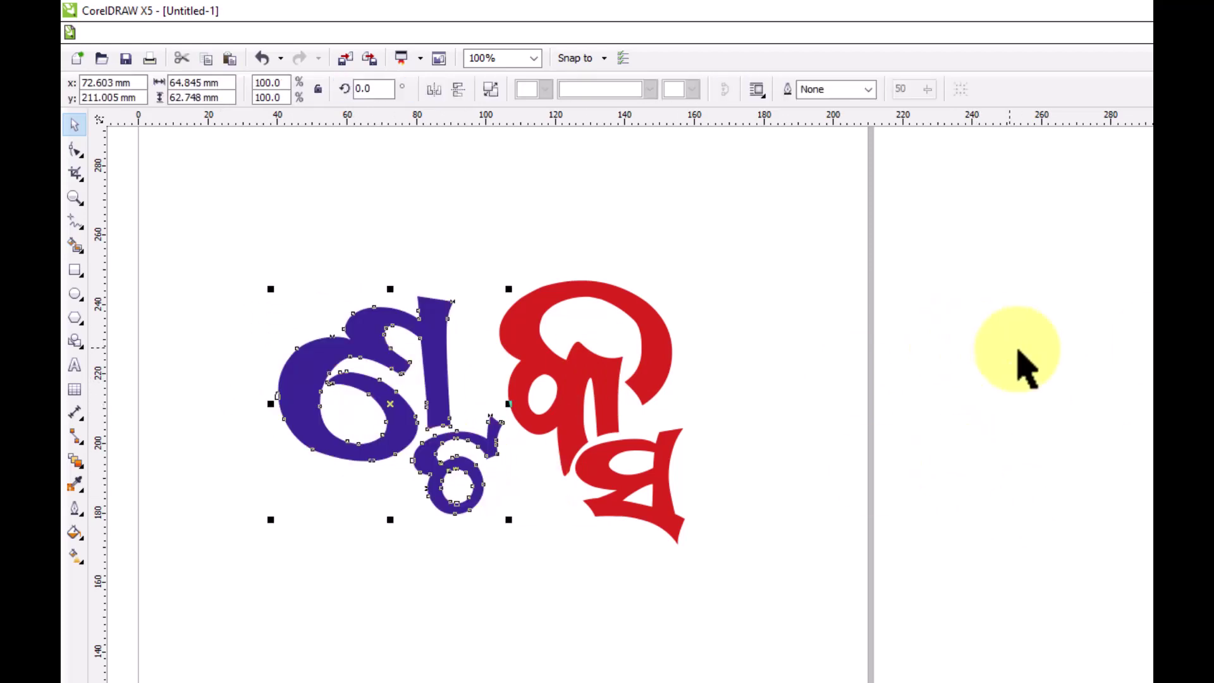
left_click(1026, 352)
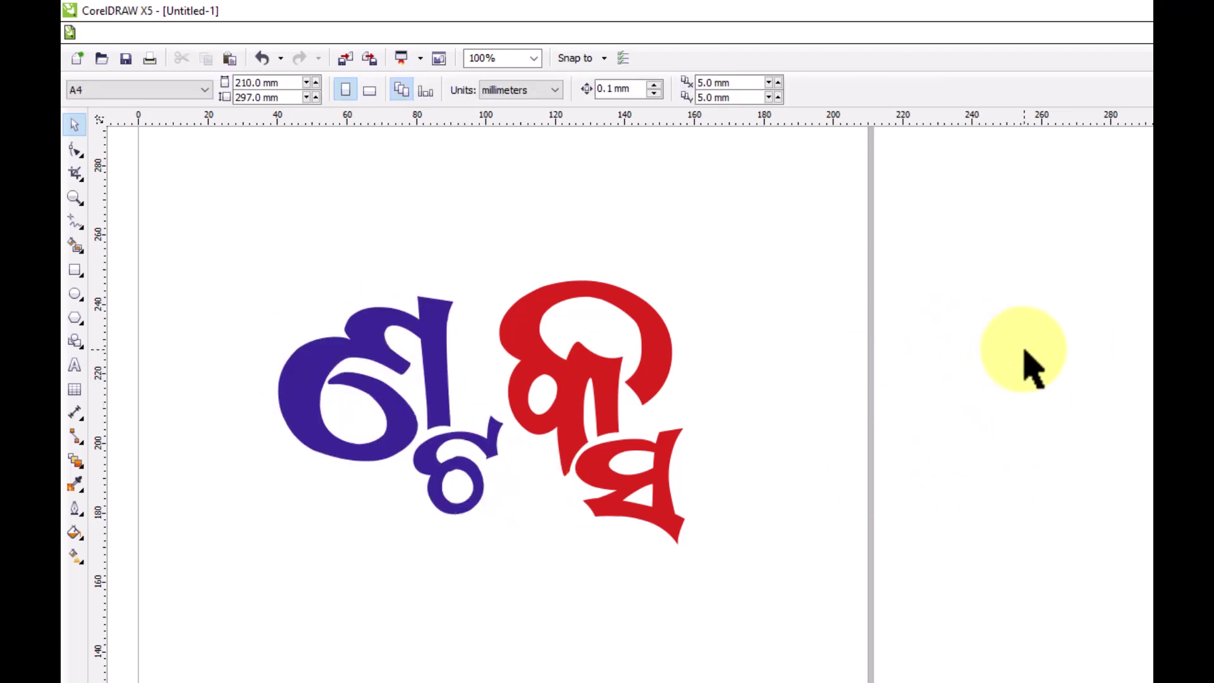